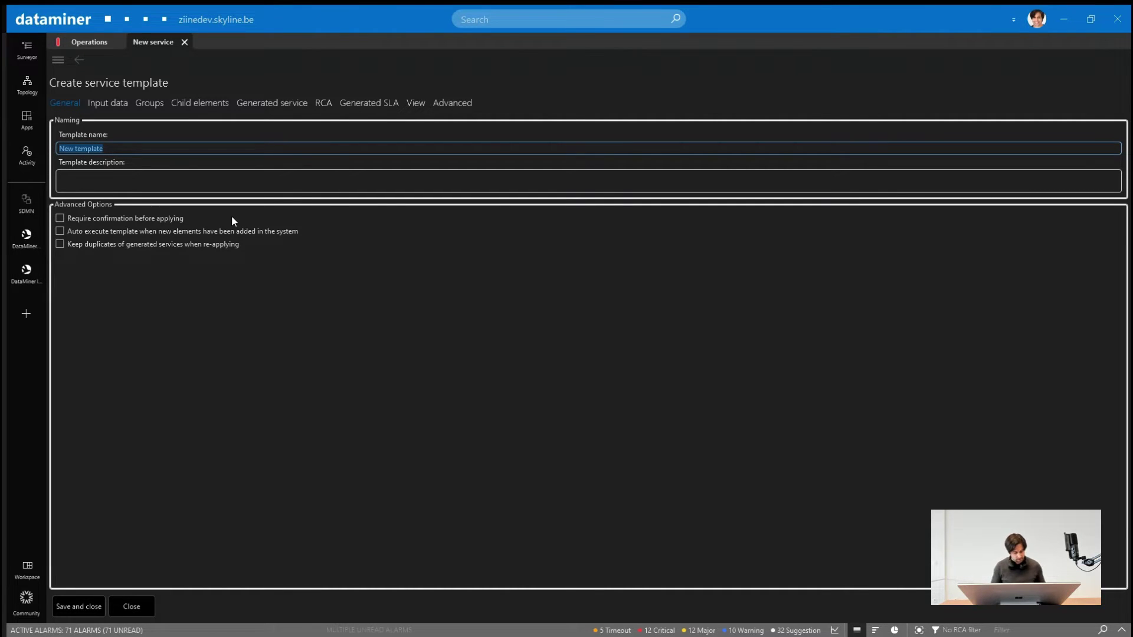
Name the new service template "Switch Network Monitoring Template"
text(Switch Netw)
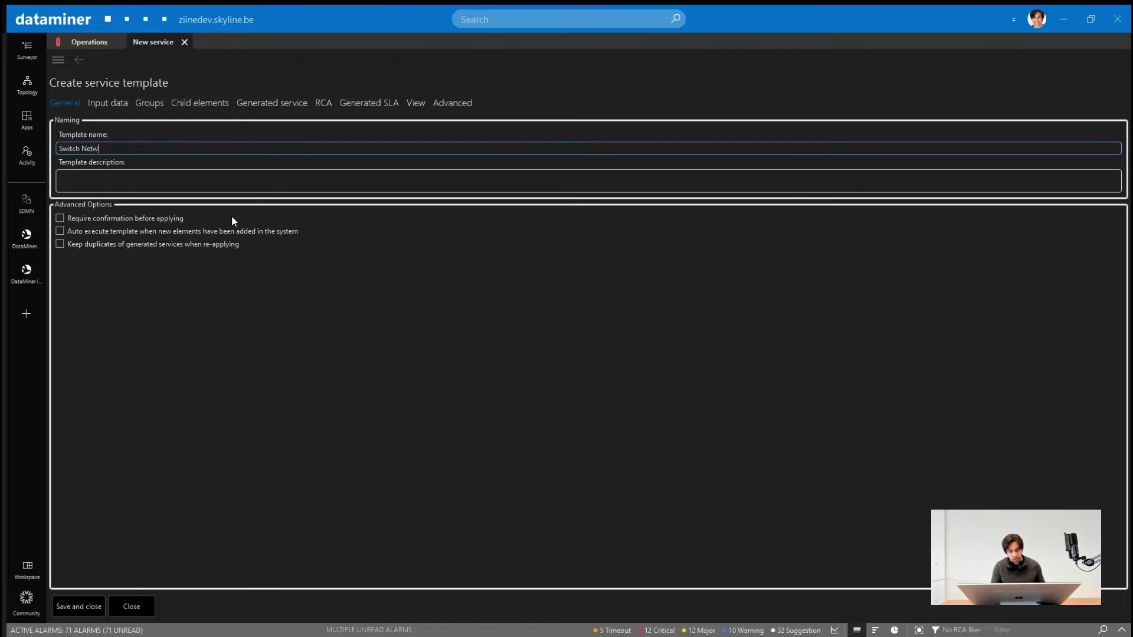
text(ork Monitoring )
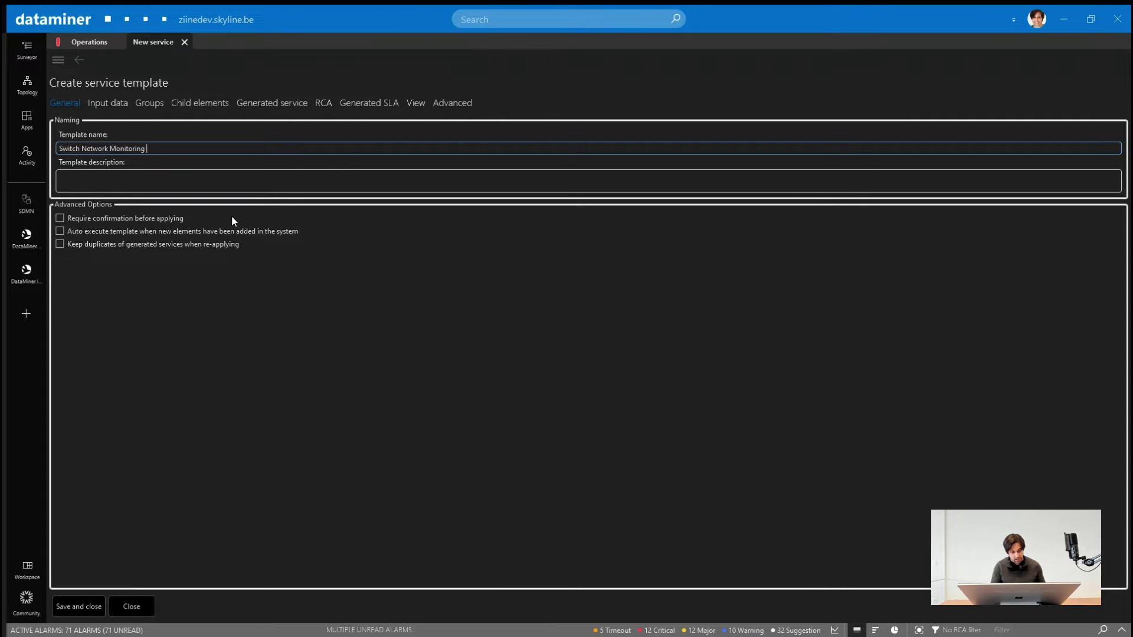
text(Template)
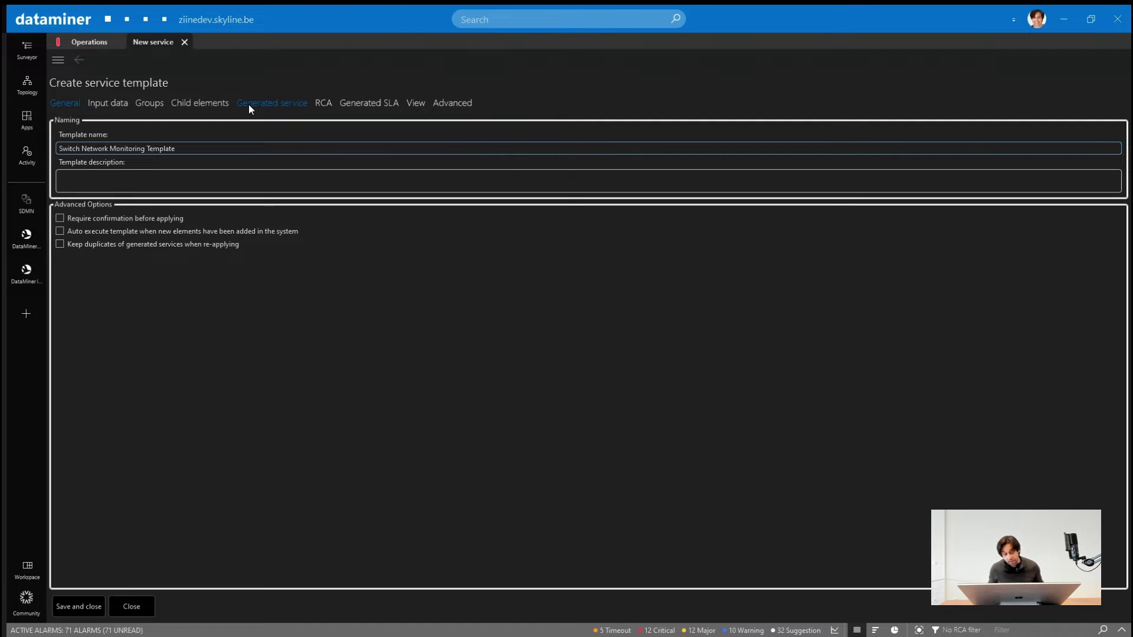
Add a child element to the service template and open its settings for editing
click(214, 103)
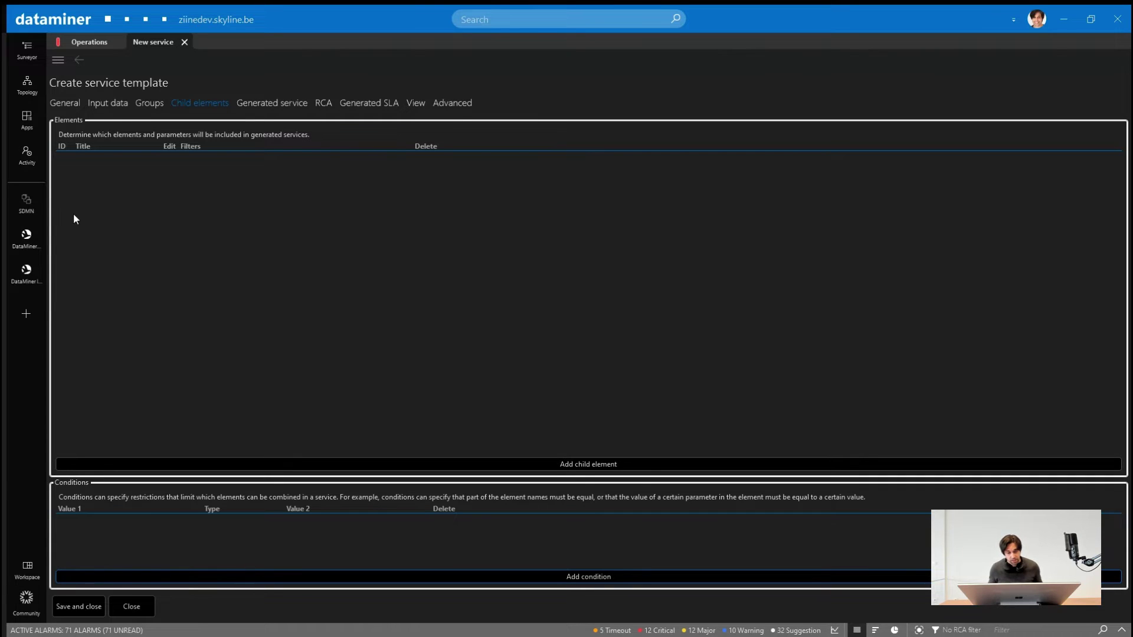
click(575, 465)
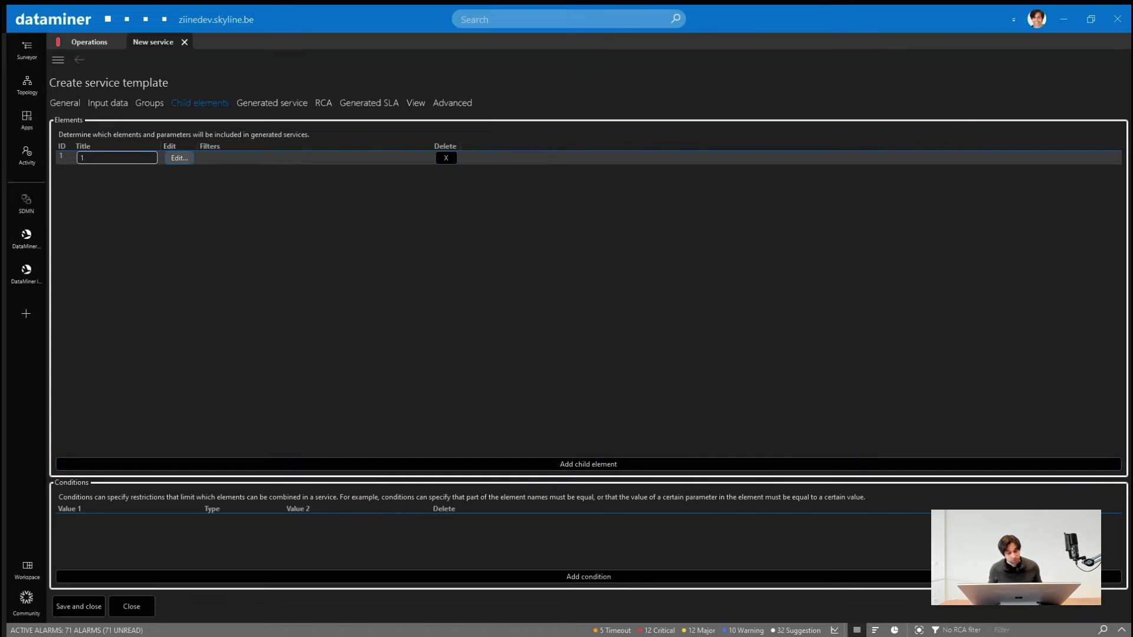
click(182, 160)
drag(75, 123, 481, 122)
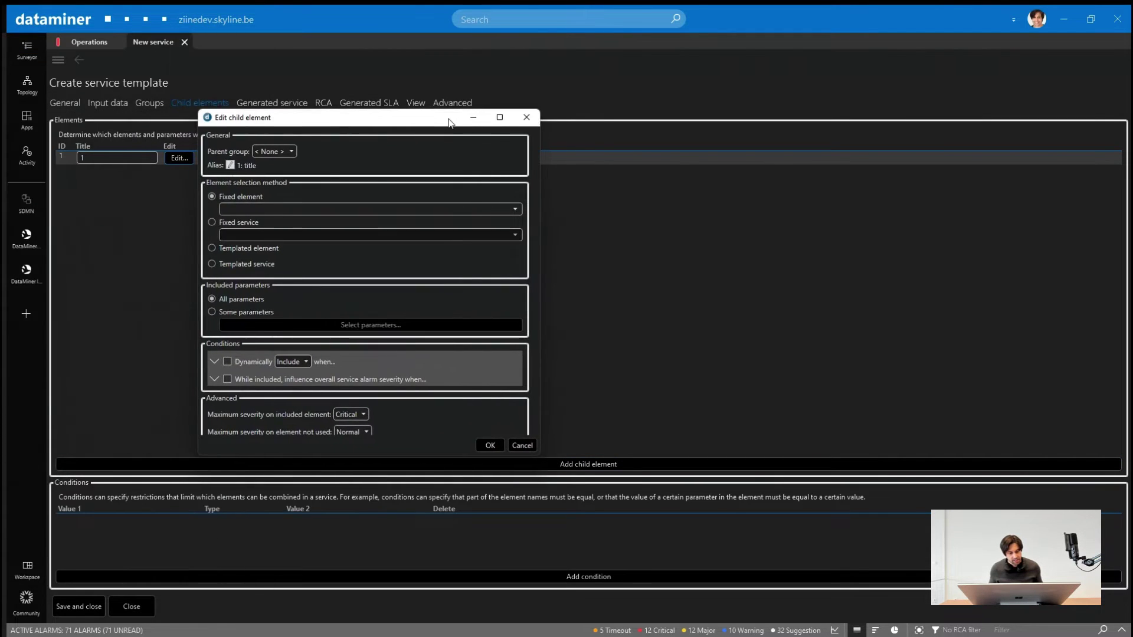
click(237, 207)
click(237, 208)
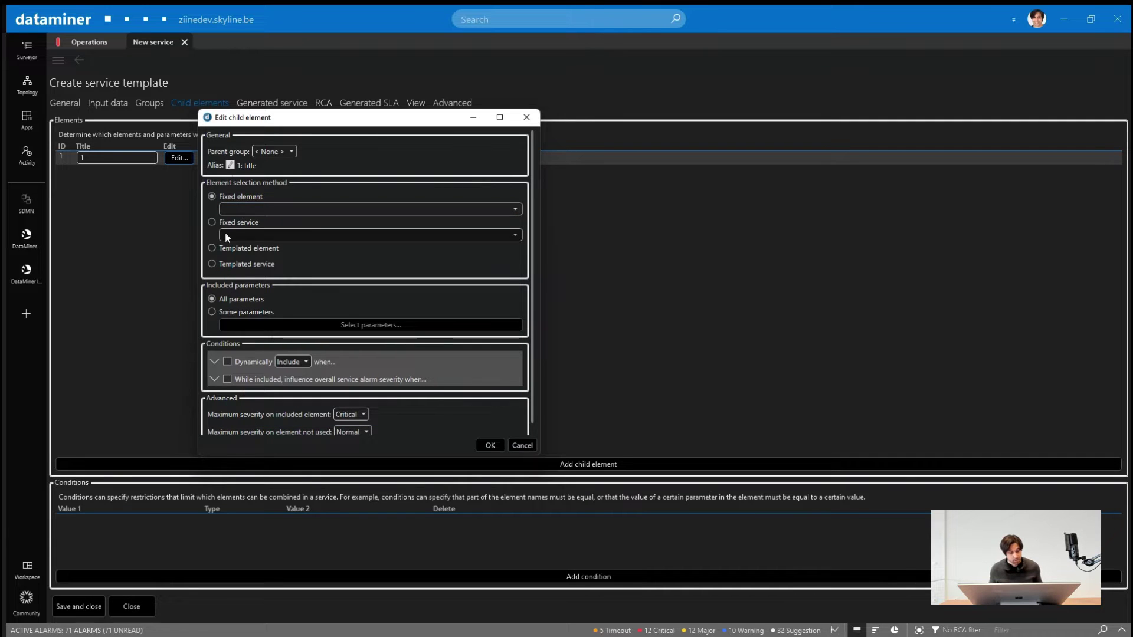
click(230, 235)
click(231, 239)
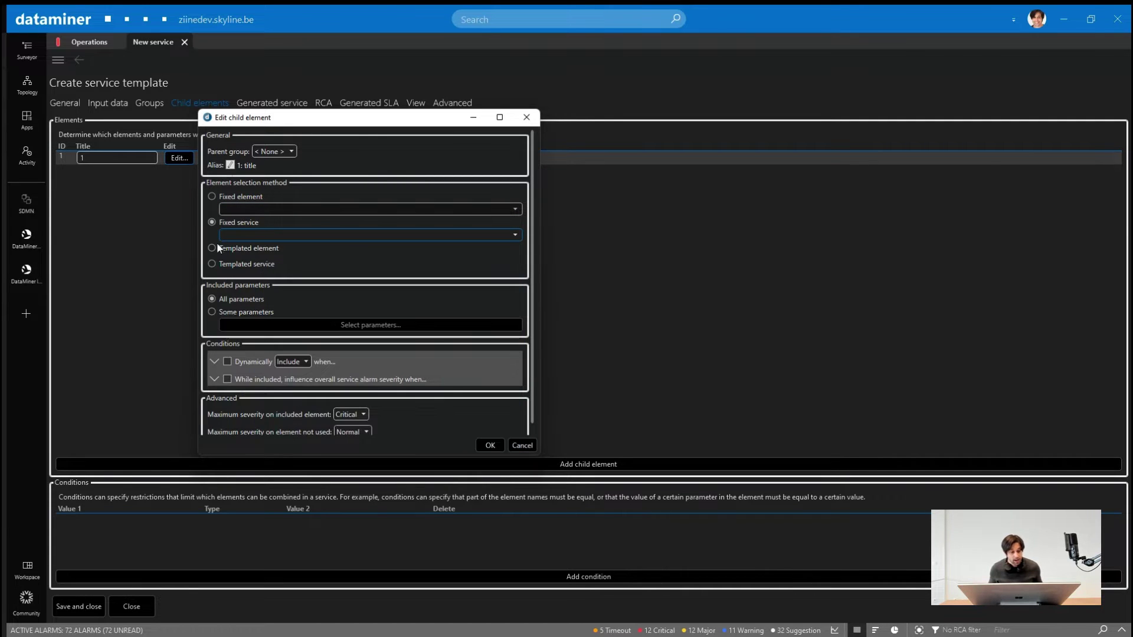
Make the child a templated element with name mask "Arista 7010*" and include all matching elements in the generated service
click(212, 247)
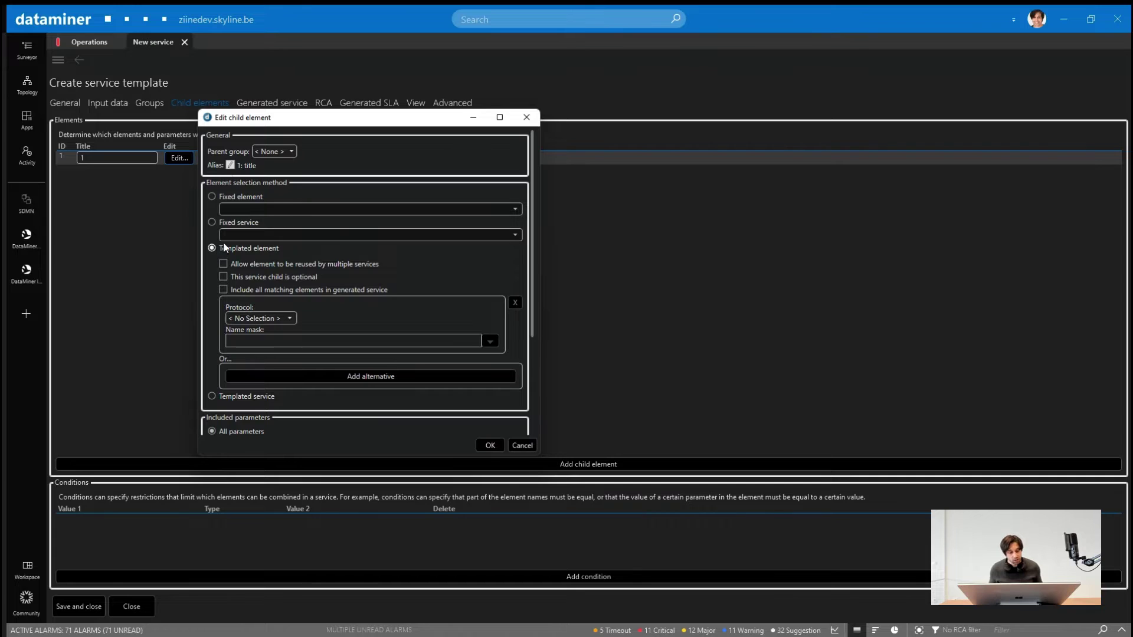
click(244, 340)
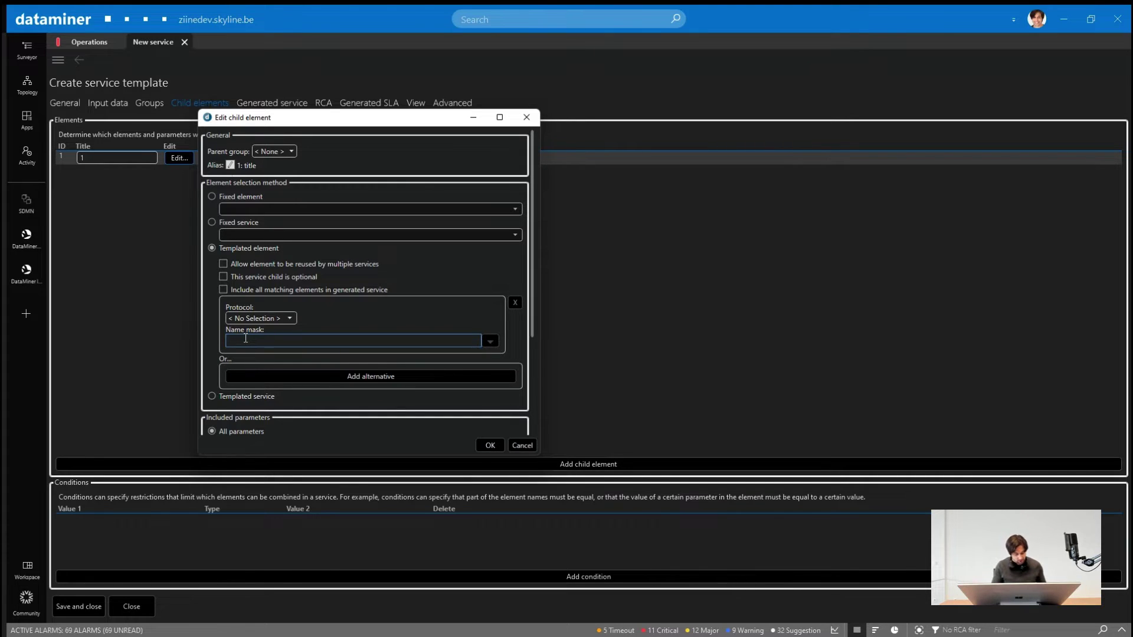
text(Arista 7010*)
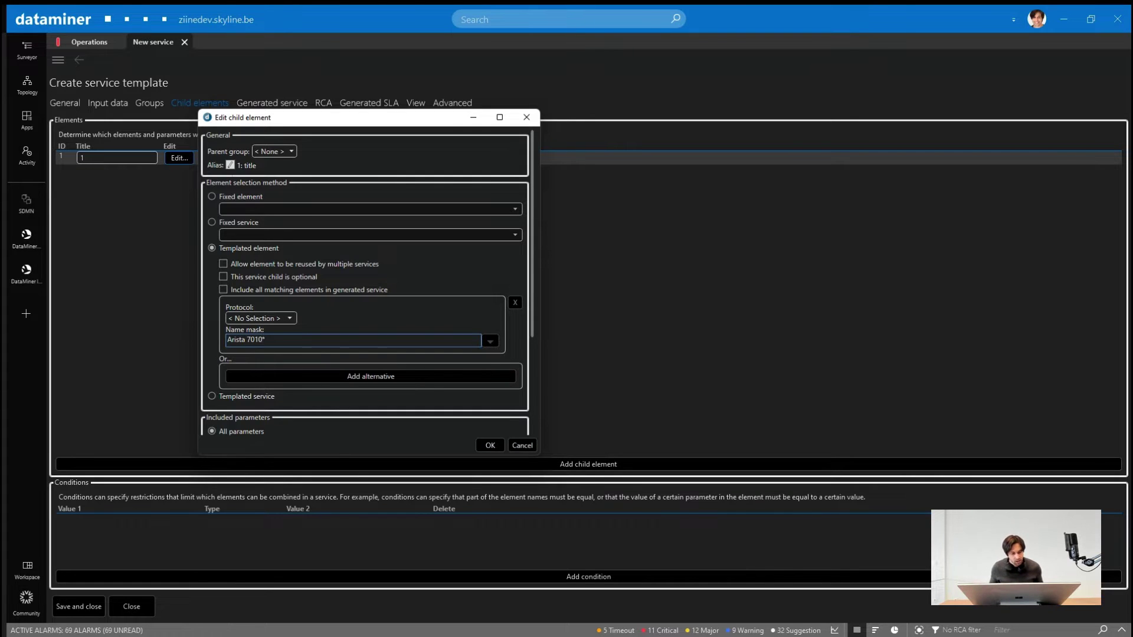
drag(270, 341, 223, 341)
click(291, 341)
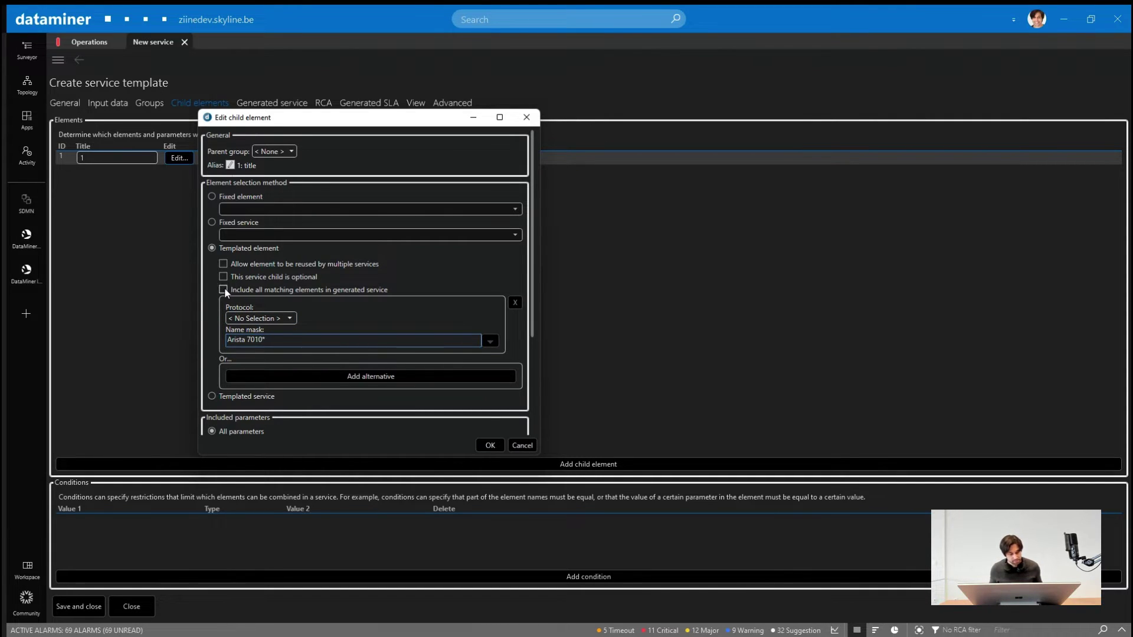
click(490, 446)
Set the generated service name to "Arista 7010 Service"
click(284, 104)
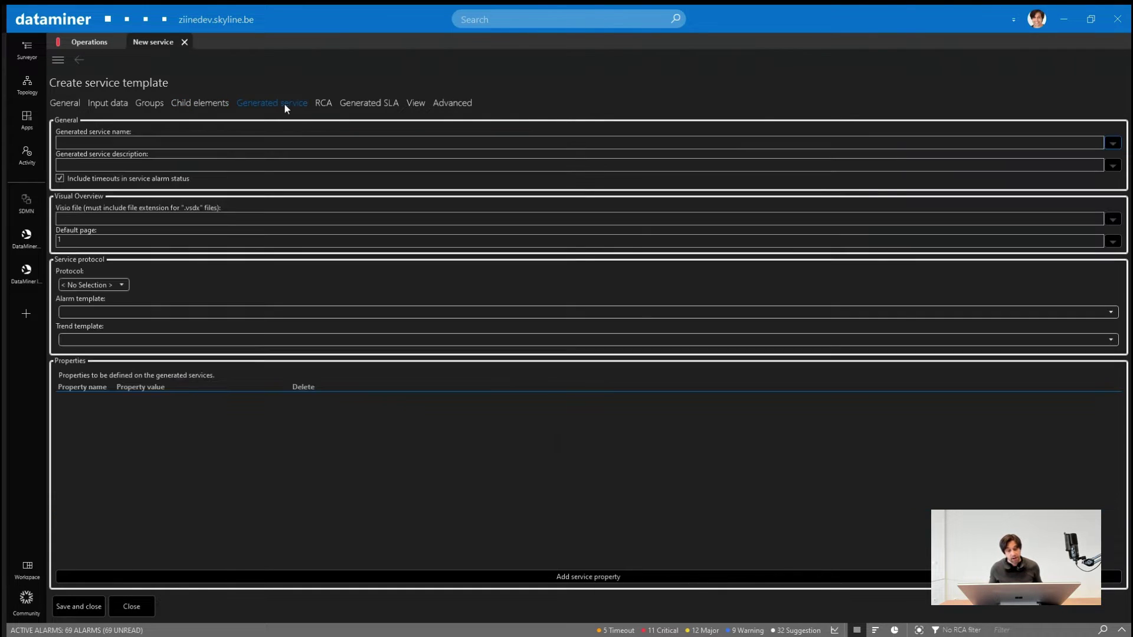
click(64, 142)
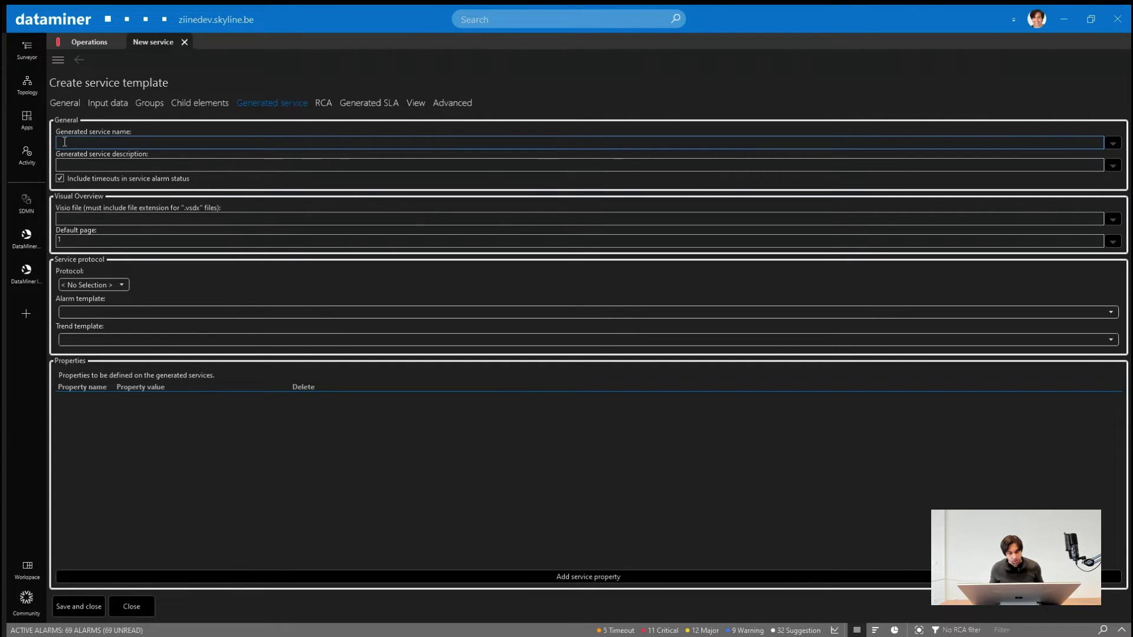
text(Aris)
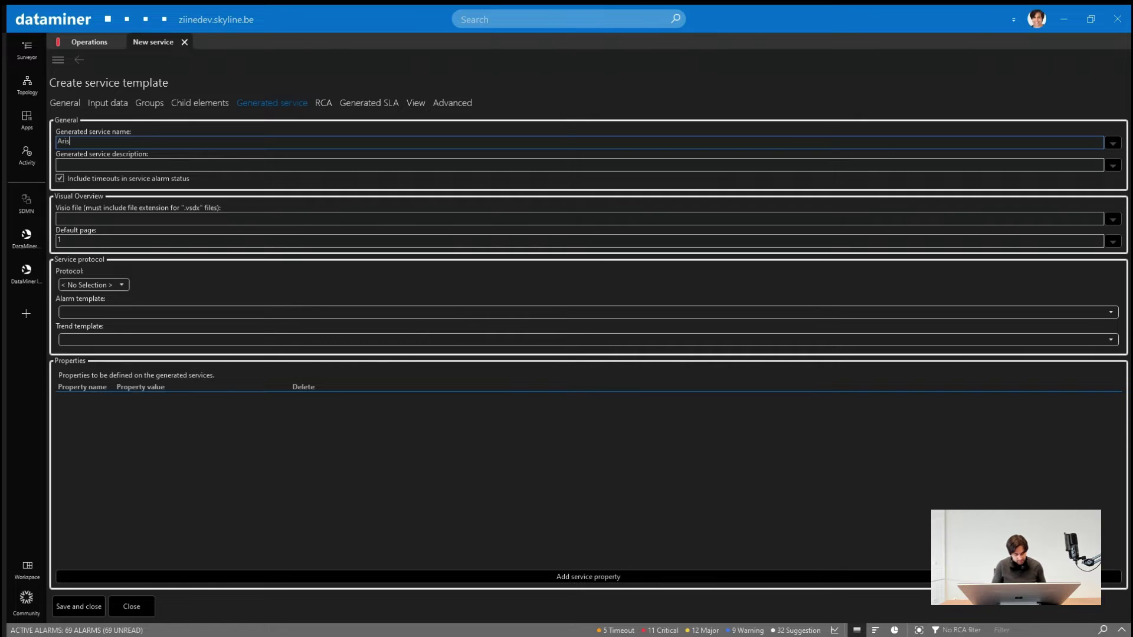
text(ta 7010 Service)
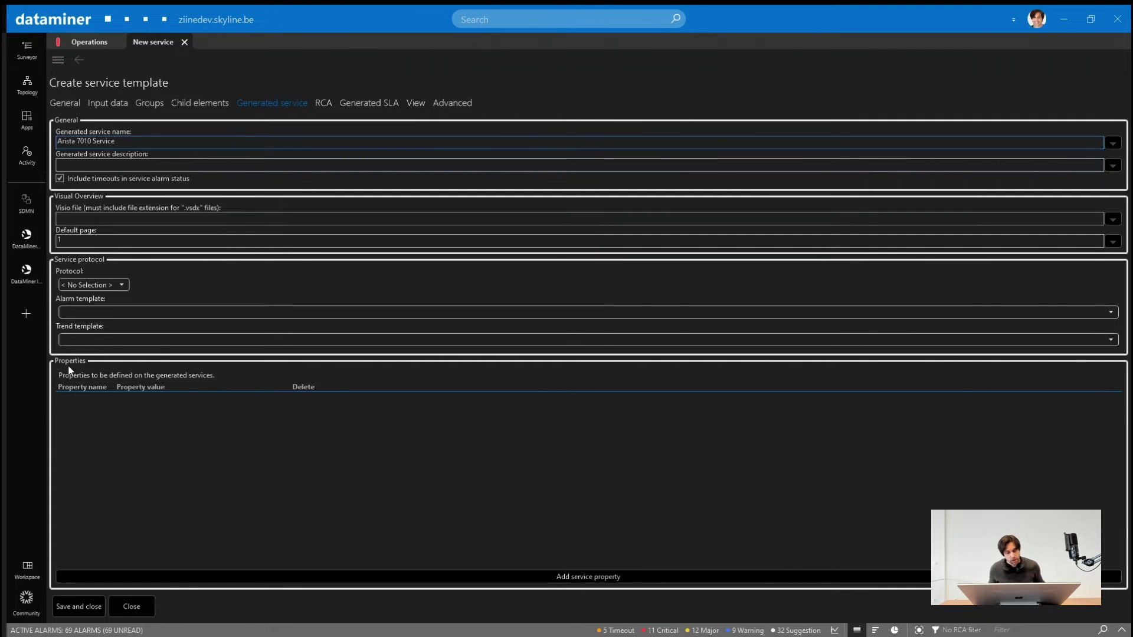
Set the destination of generated services to the fixed view Arista Services and save the template
click(416, 101)
click(61, 251)
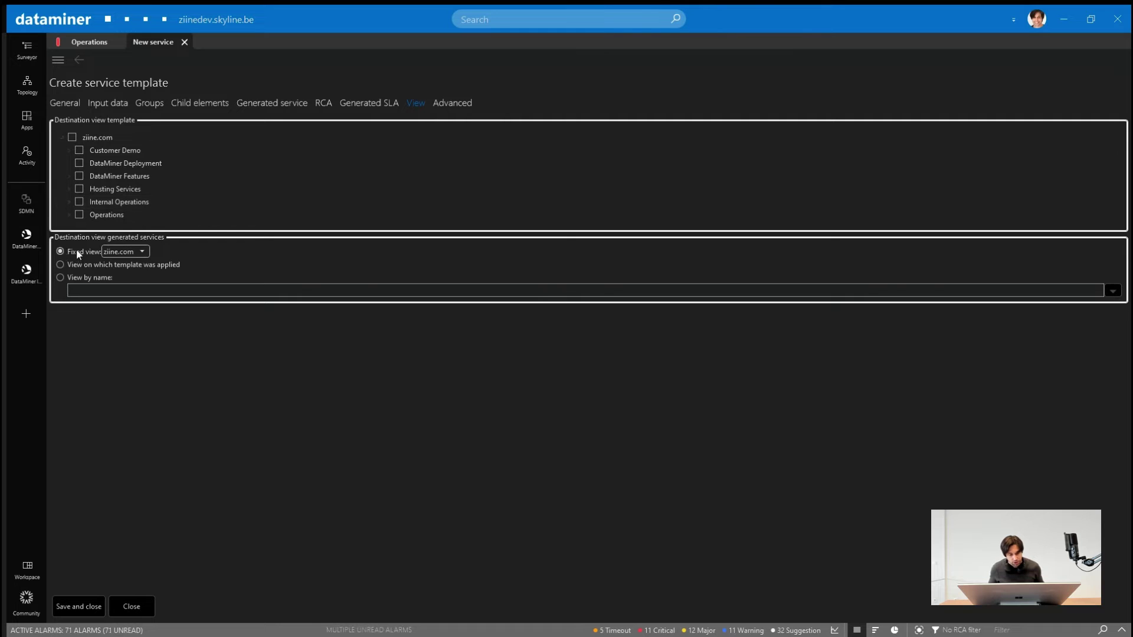
click(121, 252)
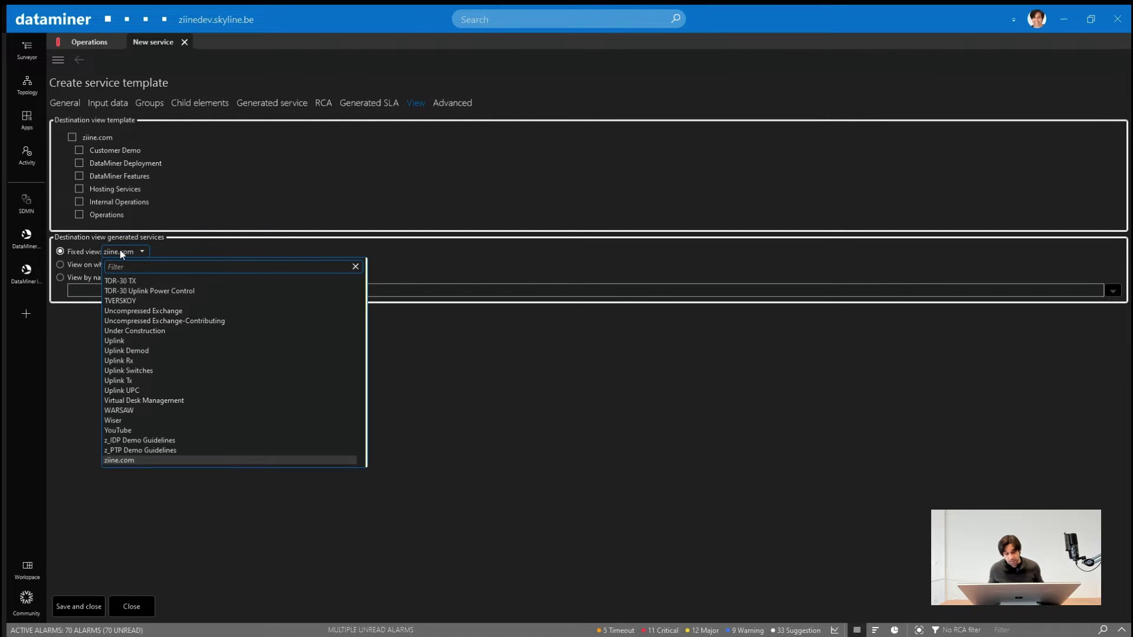
text(aris)
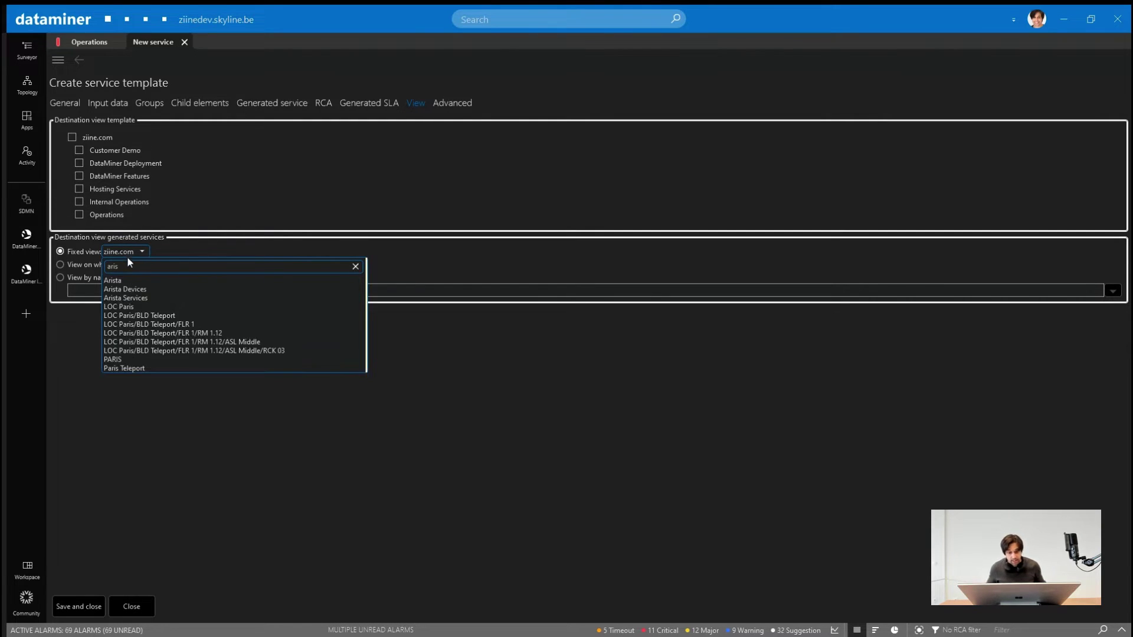
click(126, 298)
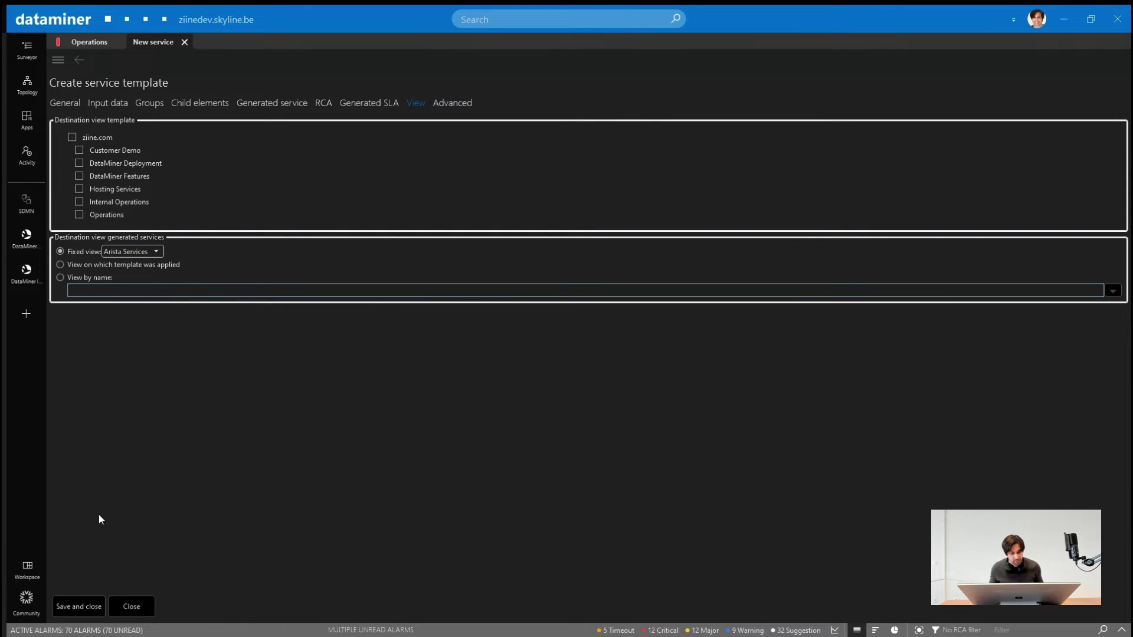
click(91, 609)
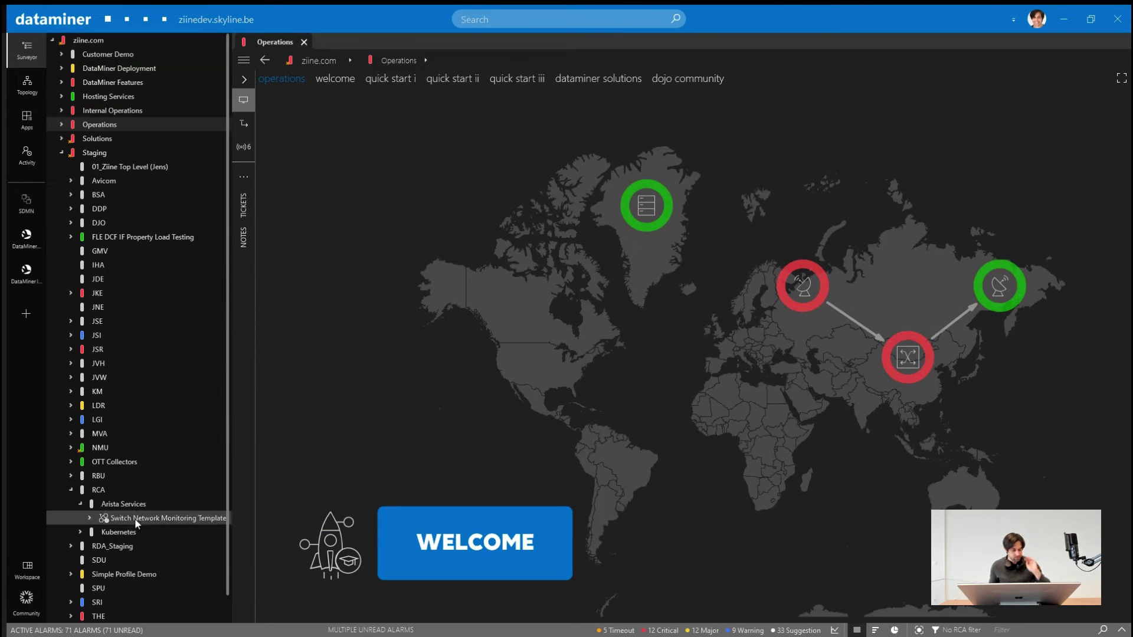
Apply the Switch Network Monitoring Template and expand the generated Arista 7010 Service to list its elements
right_click(136, 519)
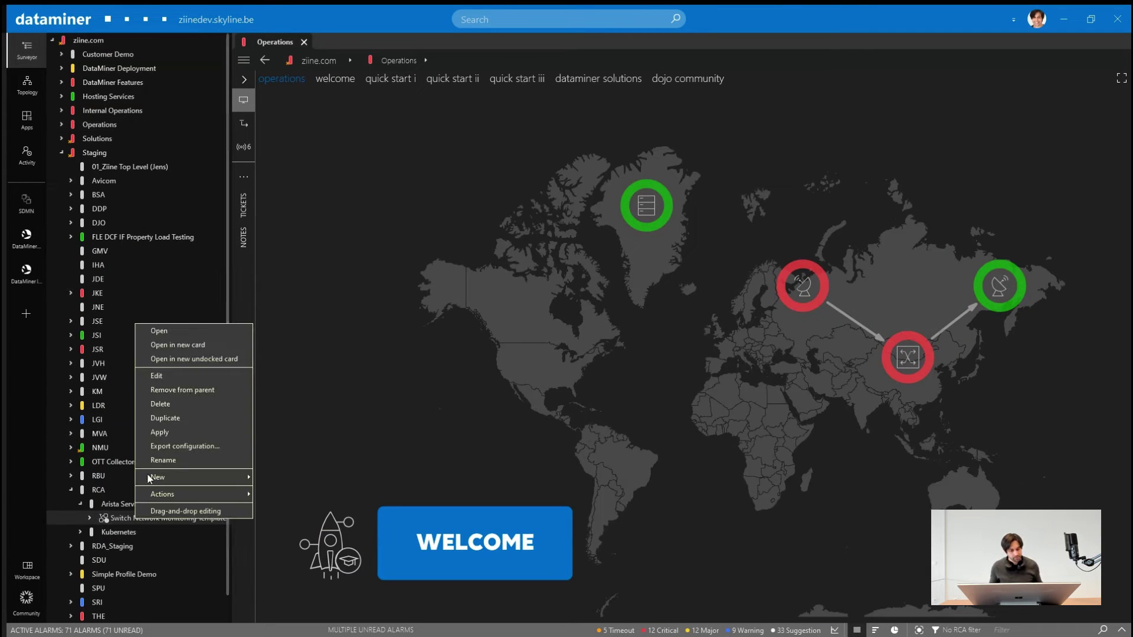
click(154, 432)
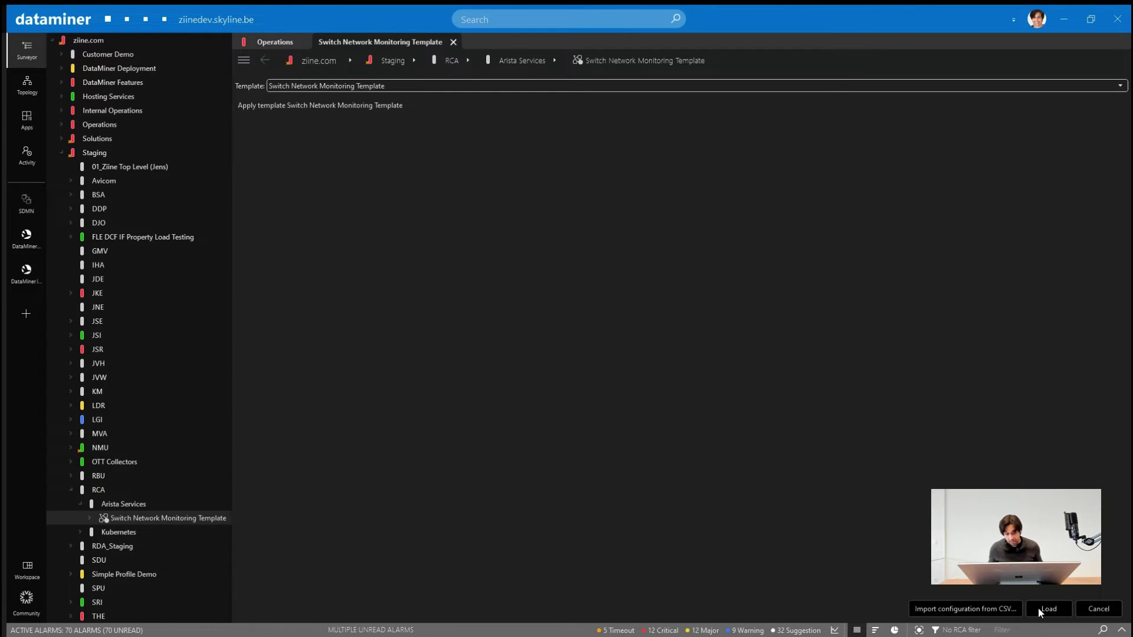
click(1043, 611)
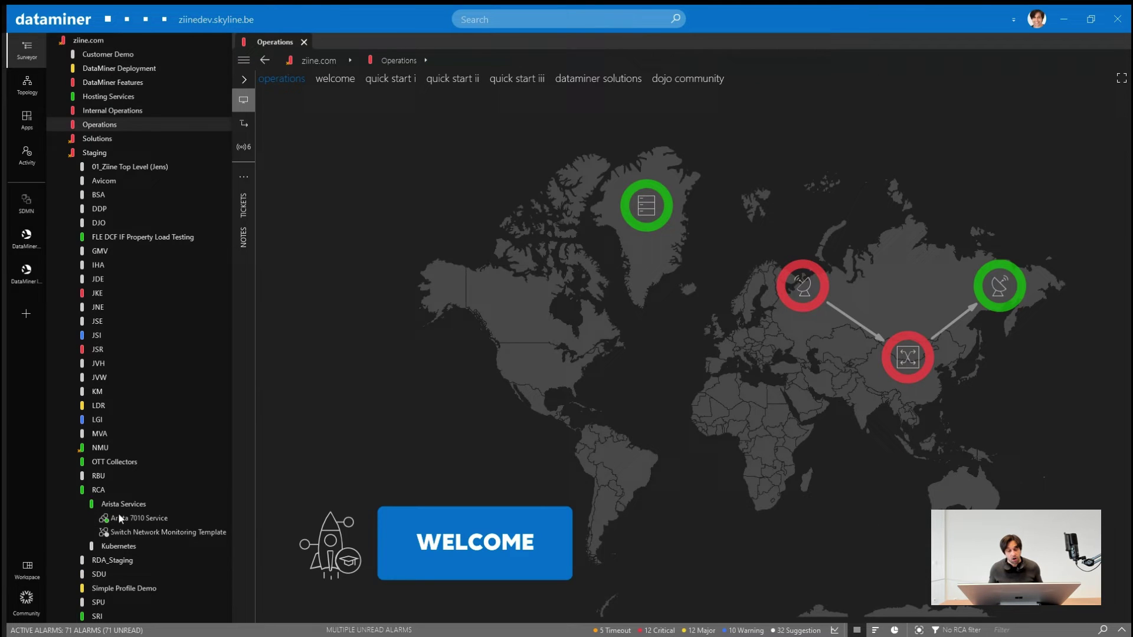
click(90, 518)
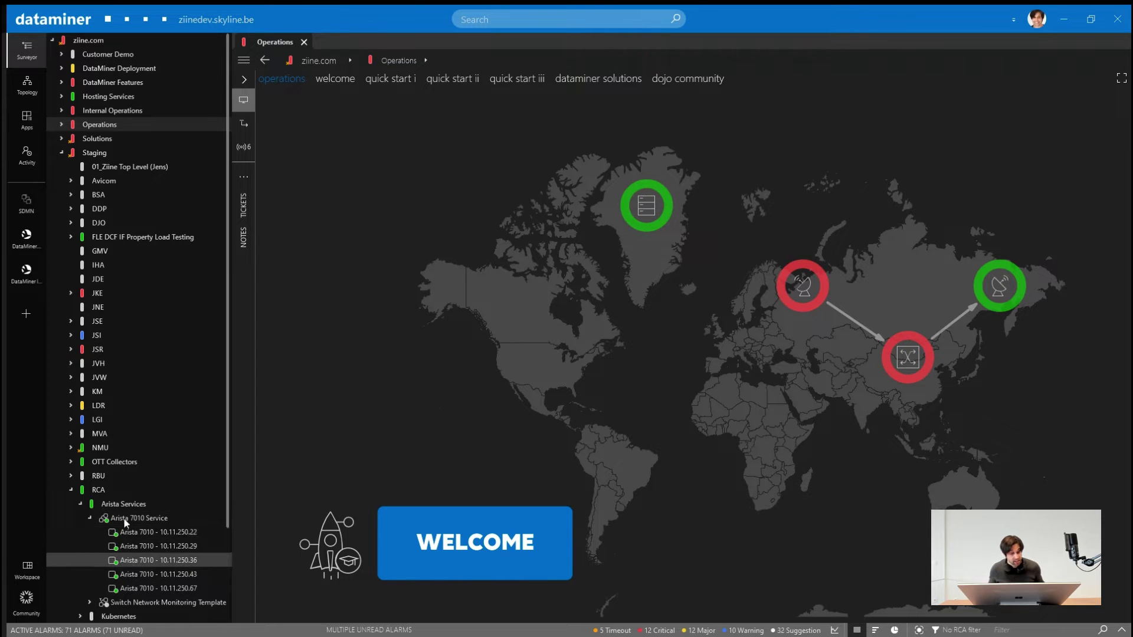
Open the Switch Network Monitoring Template for editing and hide the Surveyor tree
right_click(133, 601)
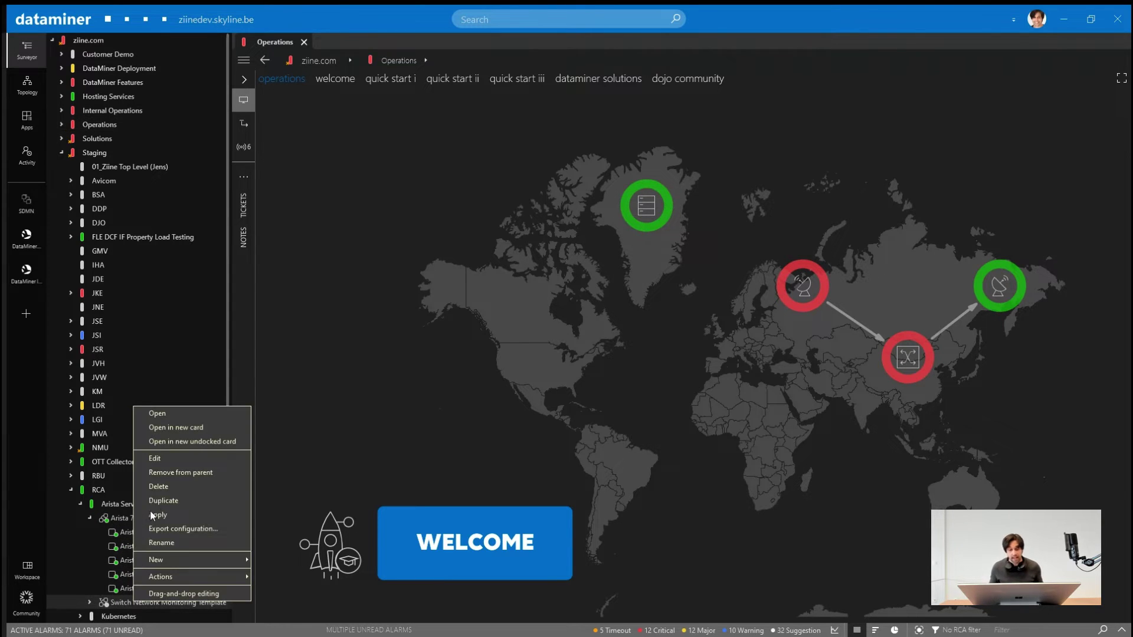
click(157, 458)
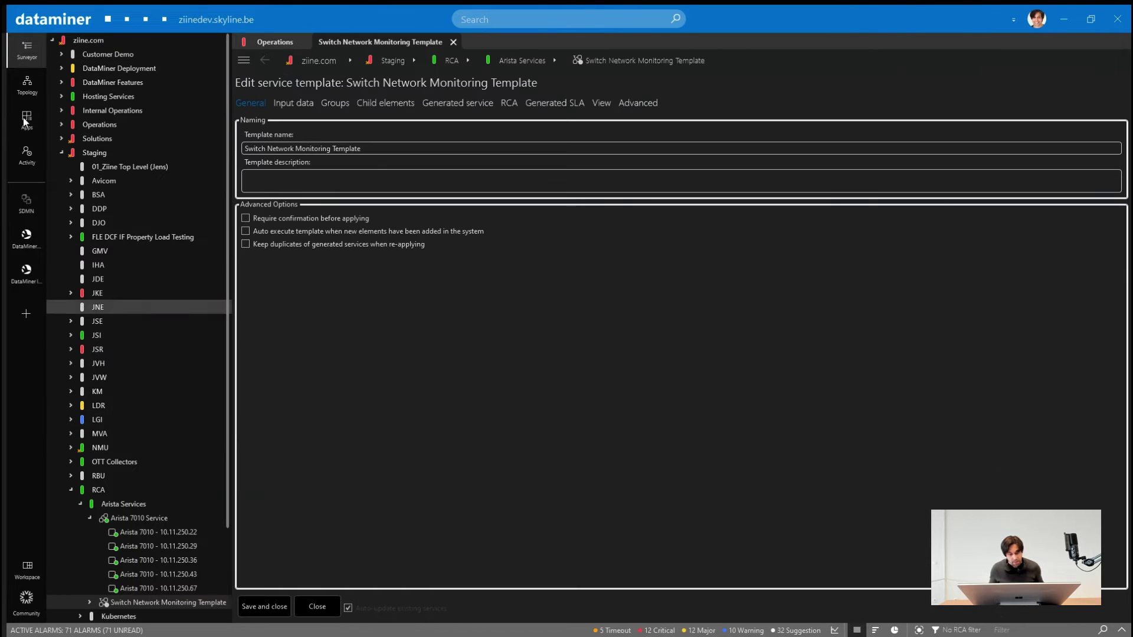
click(27, 50)
Add an input data entry named "param_model" with the title "Model" to the template
click(118, 103)
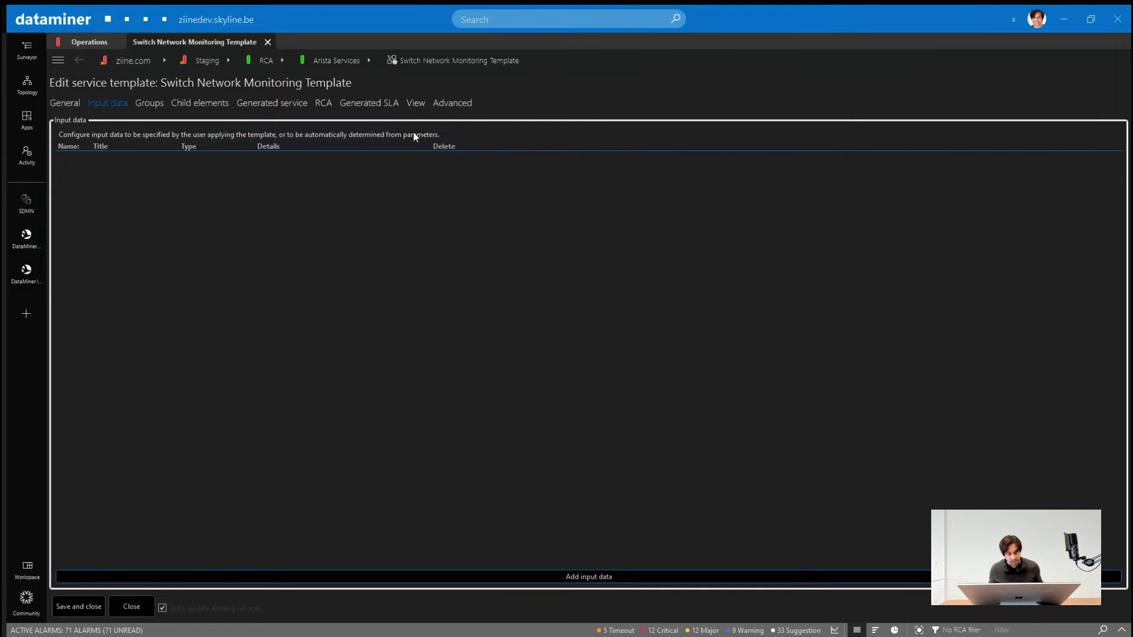
click(312, 577)
click(86, 158)
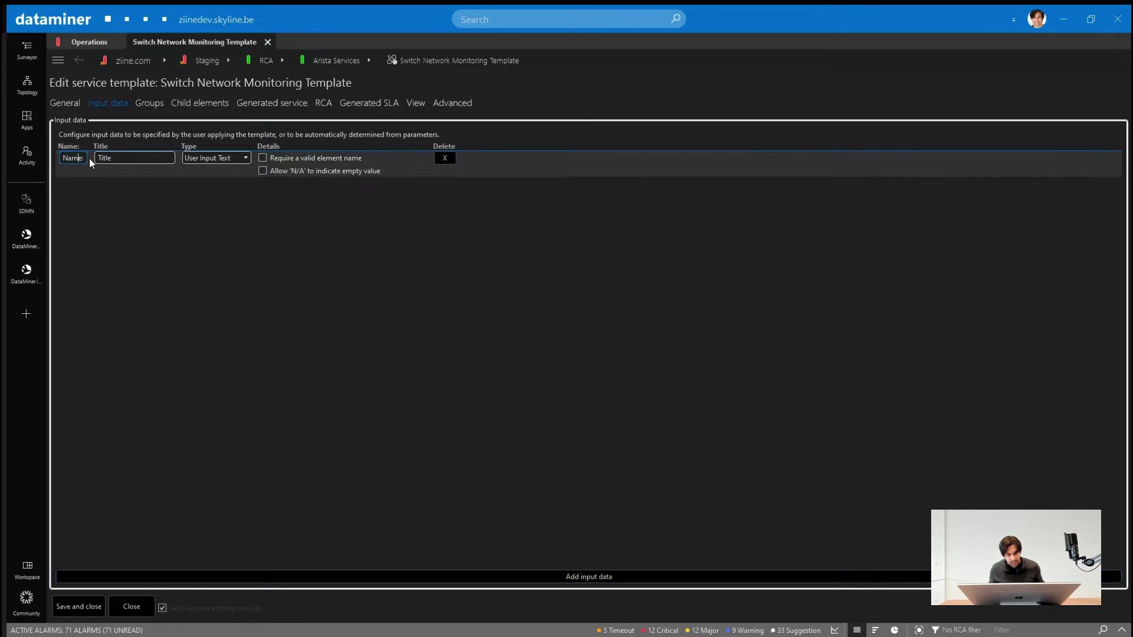
text(pa)
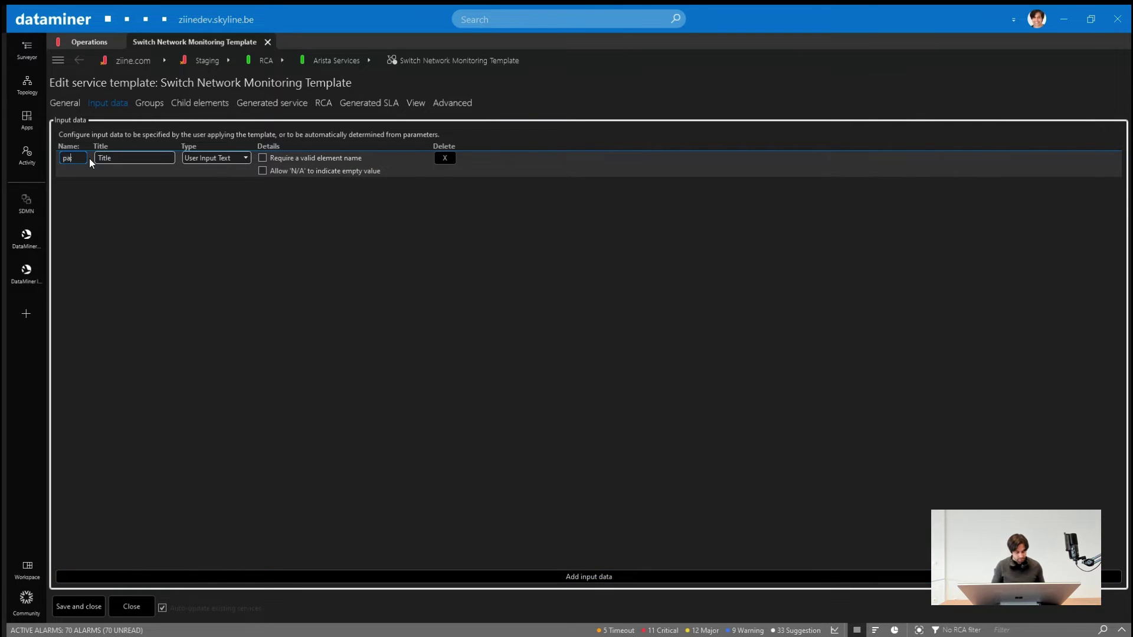
text(ram_model)
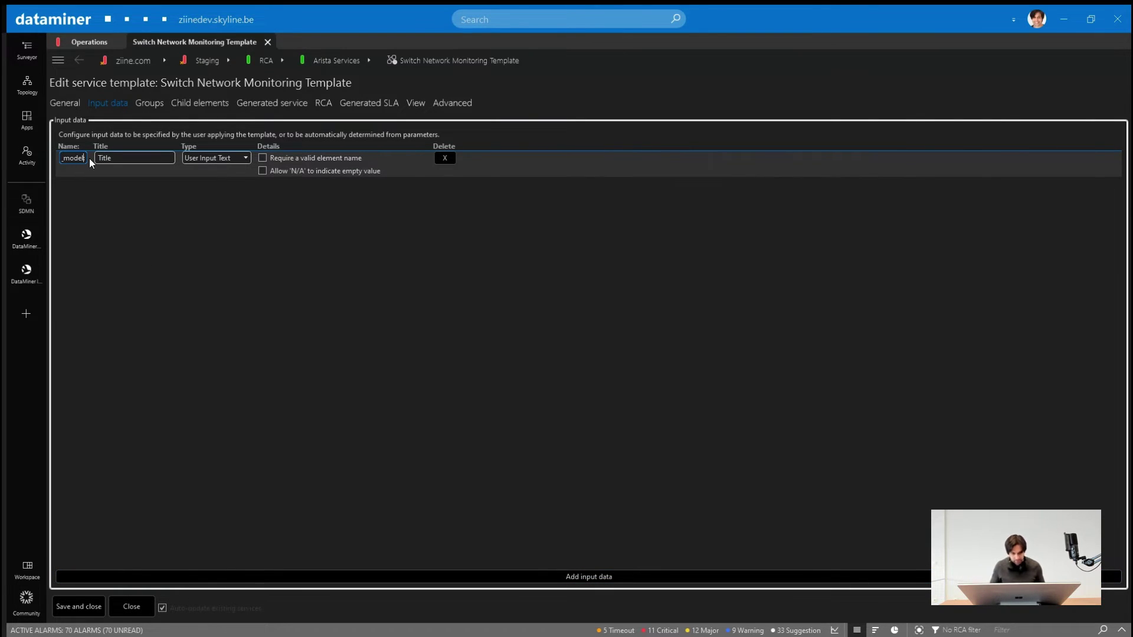
click(99, 157)
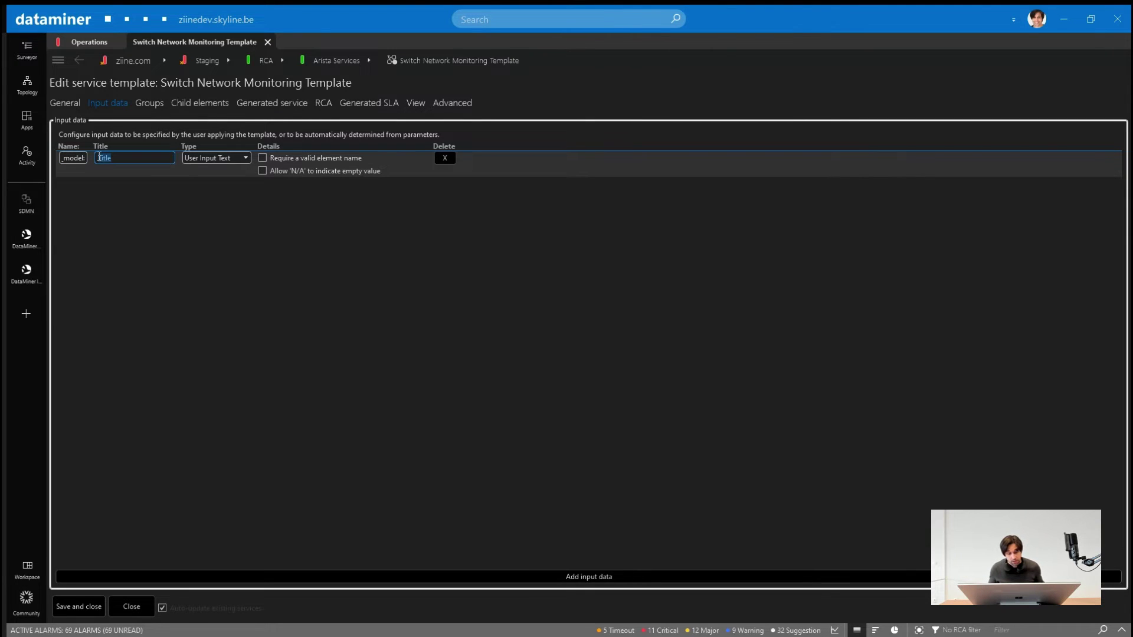
text(Model)
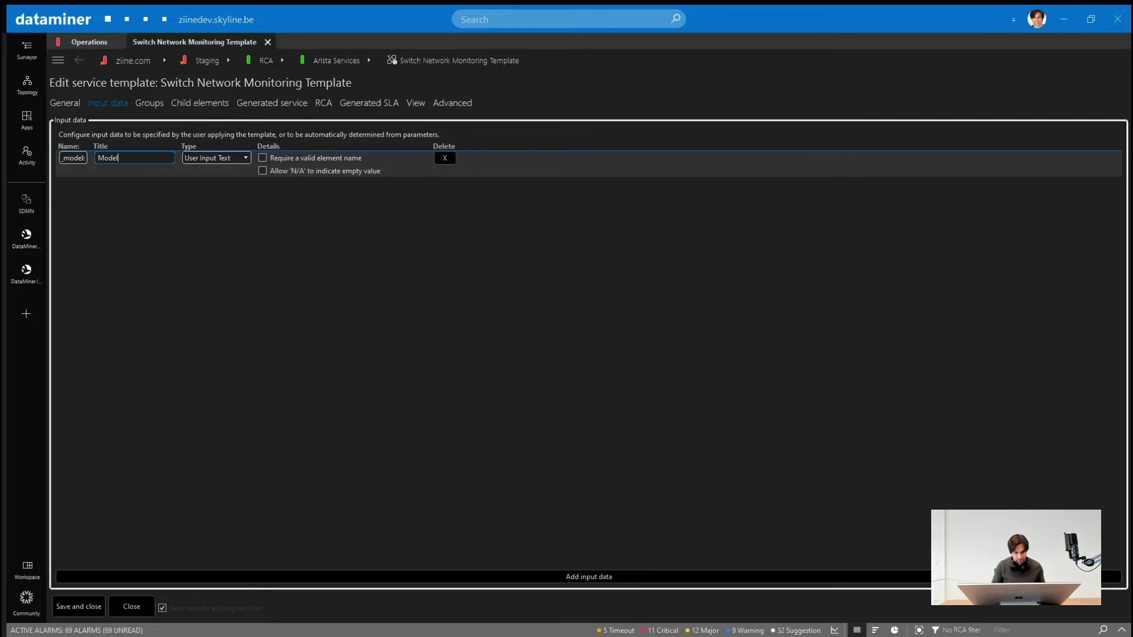
Change the child element's name mask to "Arista [data:param_model:]*" by inserting the Model input data in place of the fixed model number
click(199, 104)
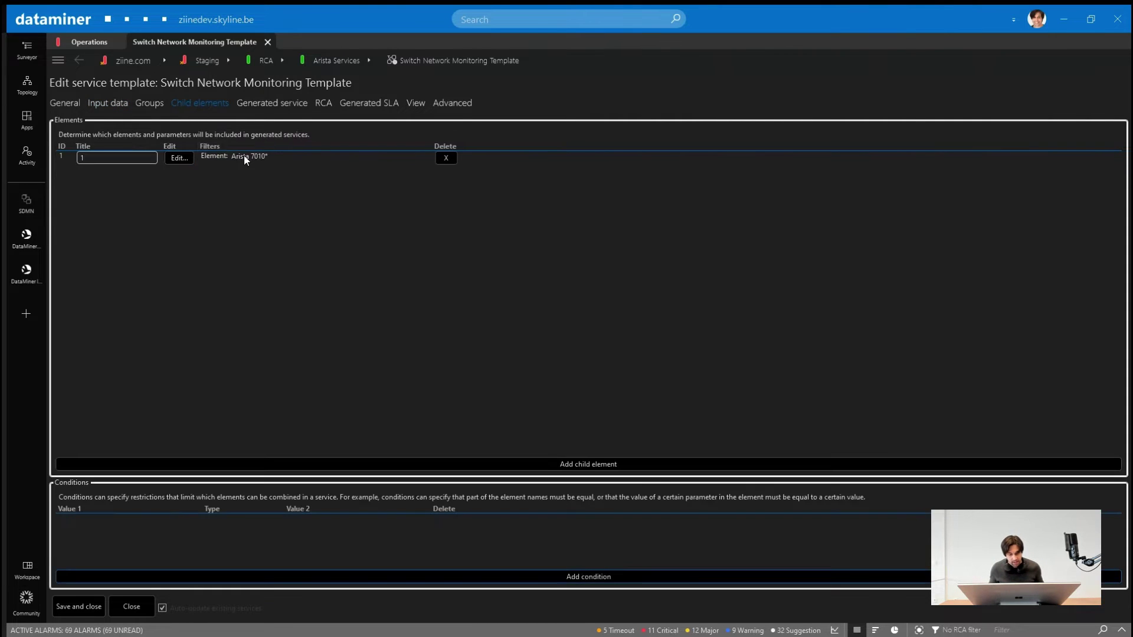
click(167, 160)
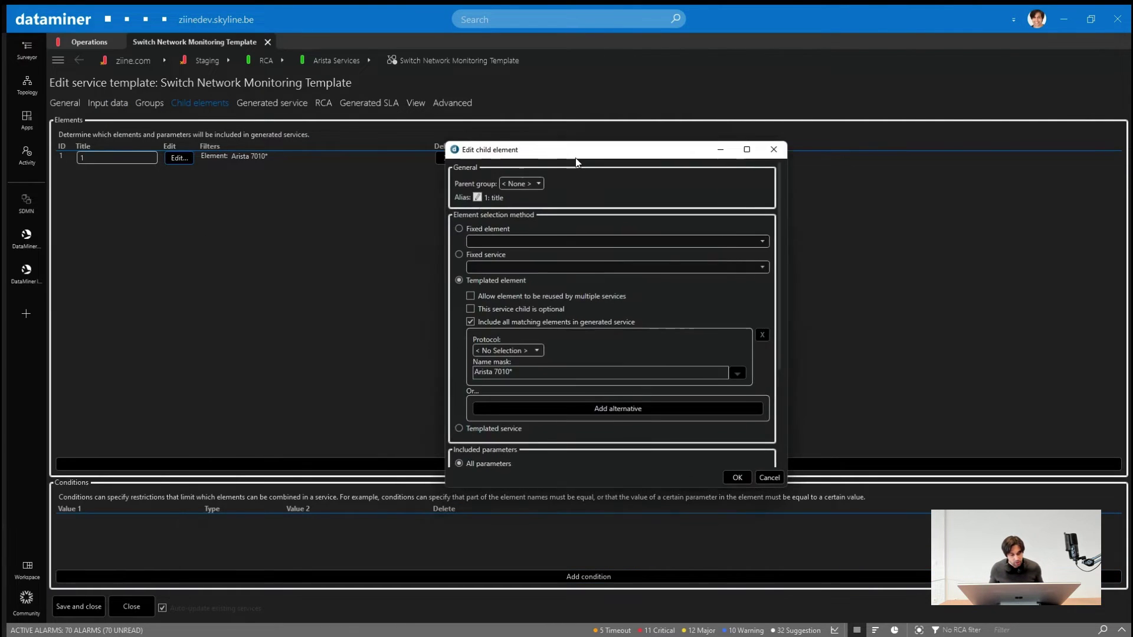
click(497, 369)
key(BackSpace)
key(BackSpace)
key(BackSpace)
key(BackSpace)
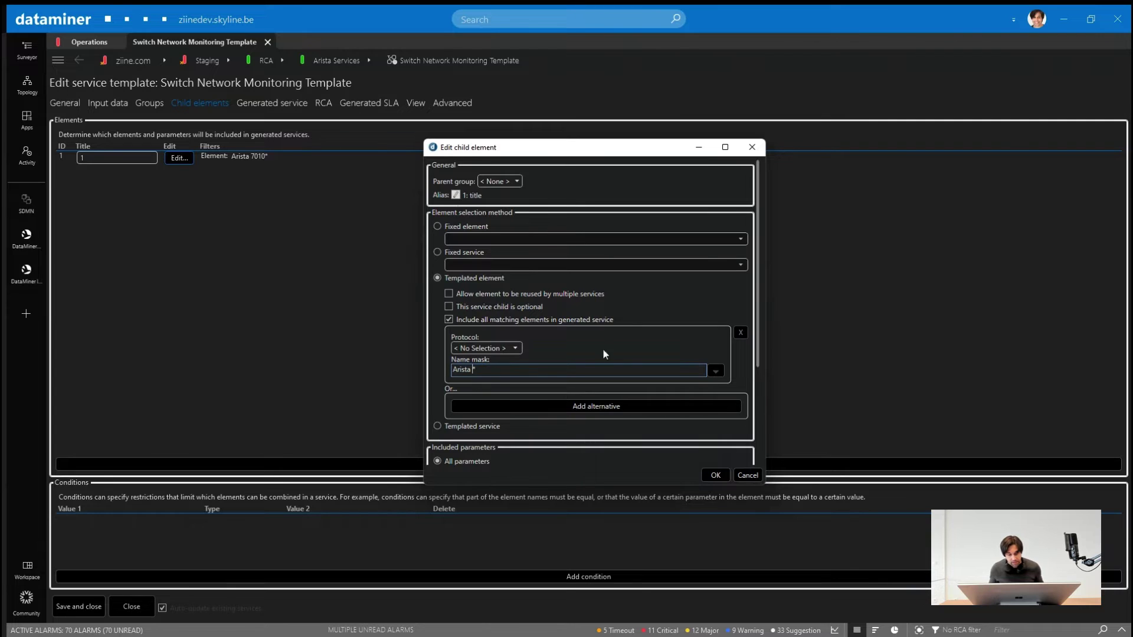
click(715, 371)
mouse_move(762, 417)
click(835, 414)
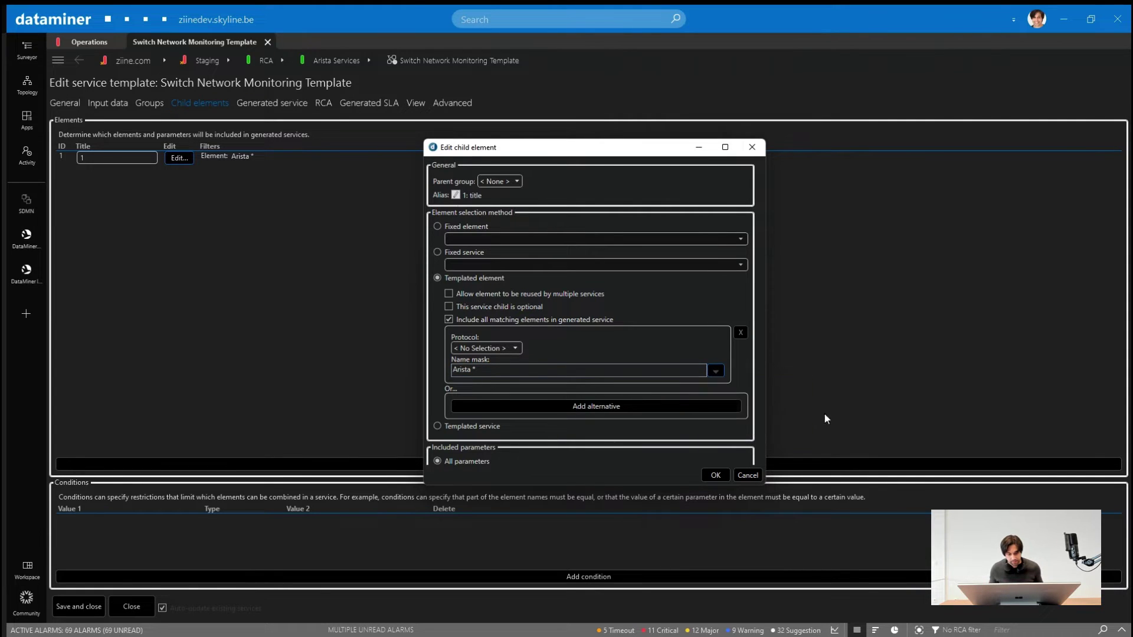
text(*)
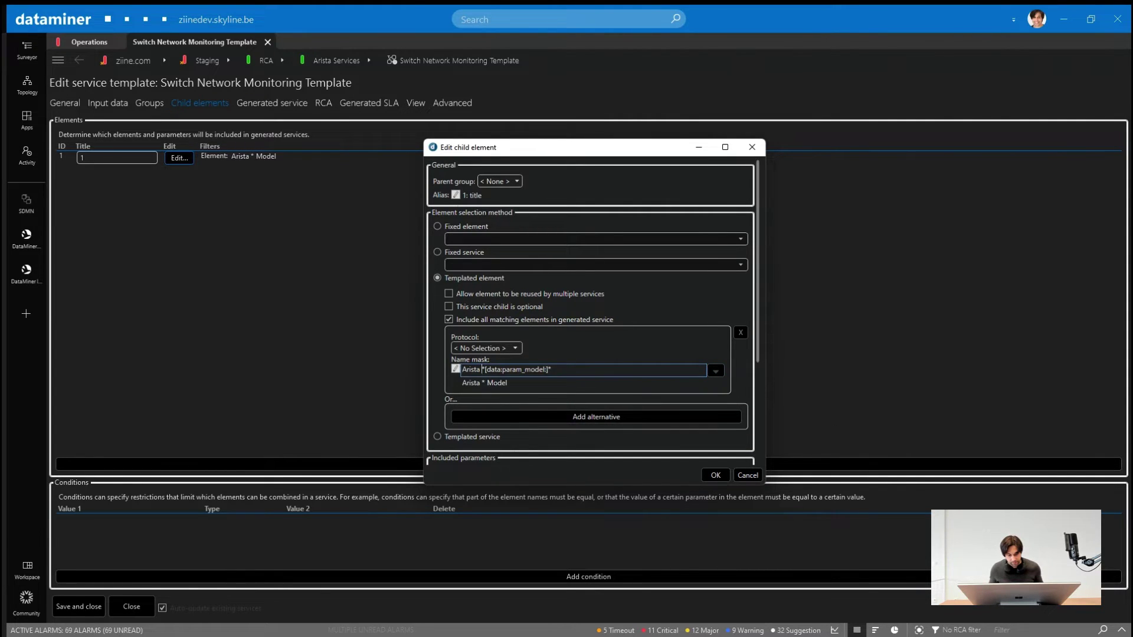
click(715, 475)
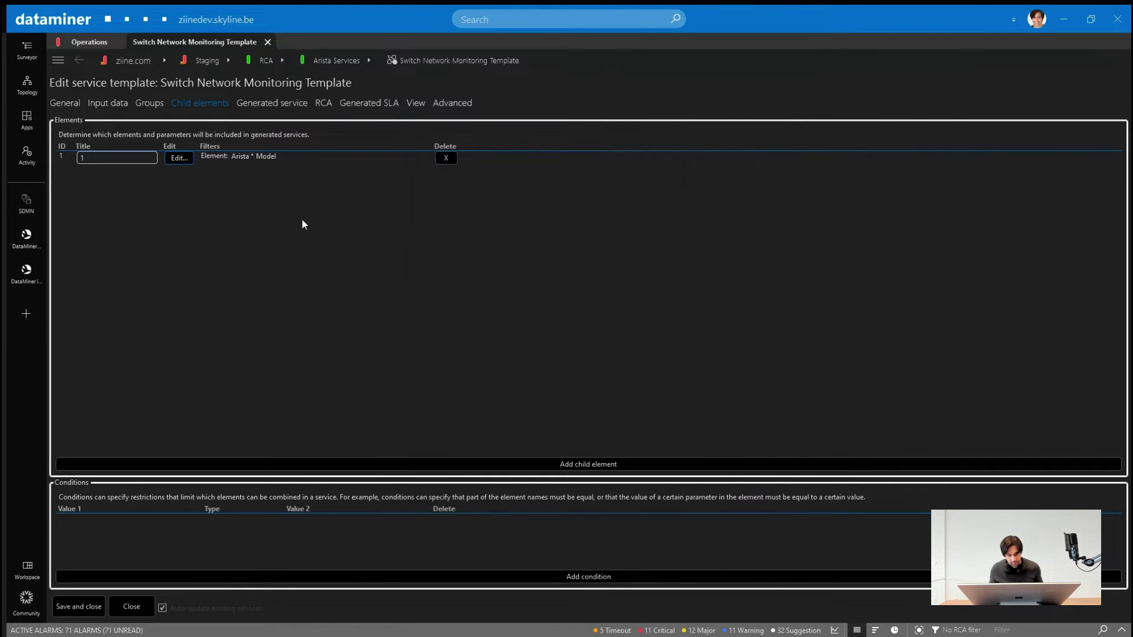
Set the generated service name to "Arista [data:param_model:] Service" and save the template
click(257, 104)
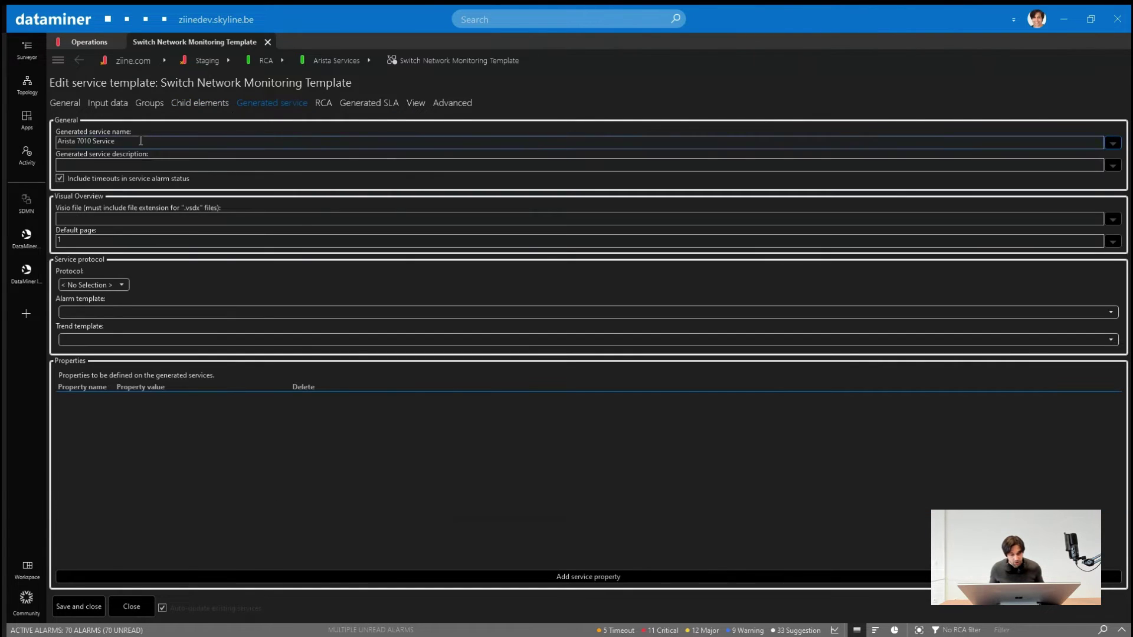
key(super+v)
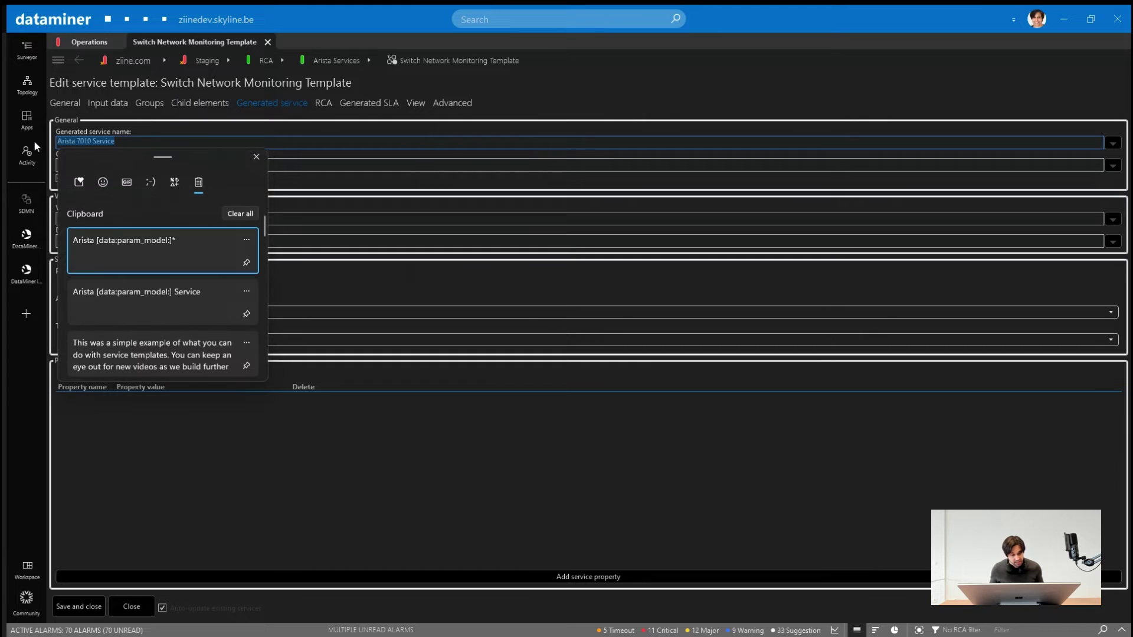
key(Down)
click(150, 301)
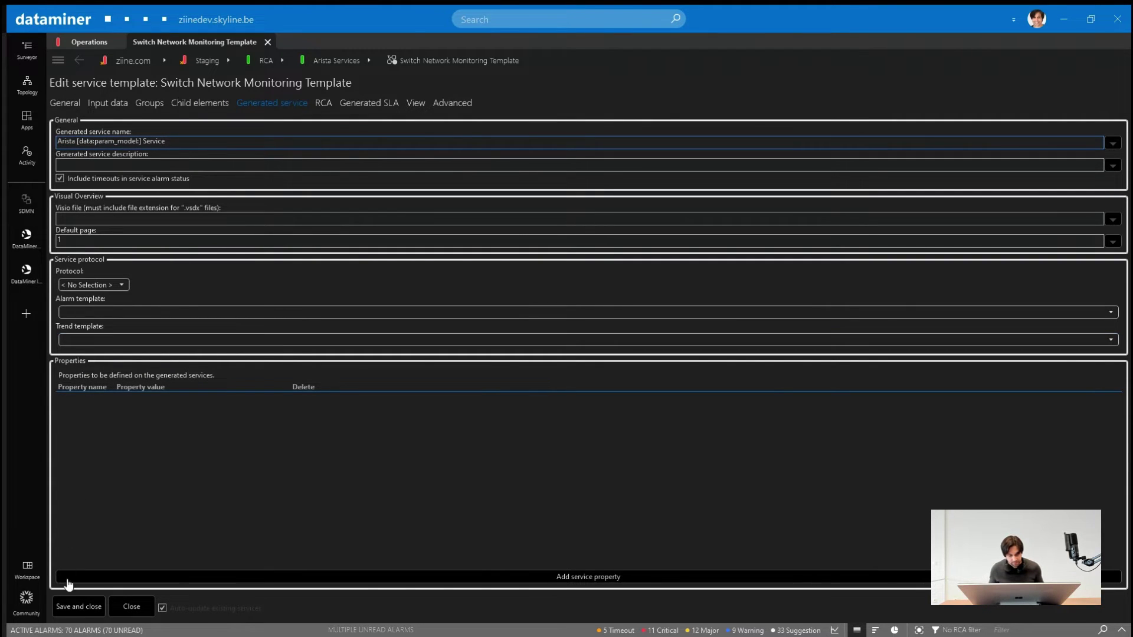
click(72, 606)
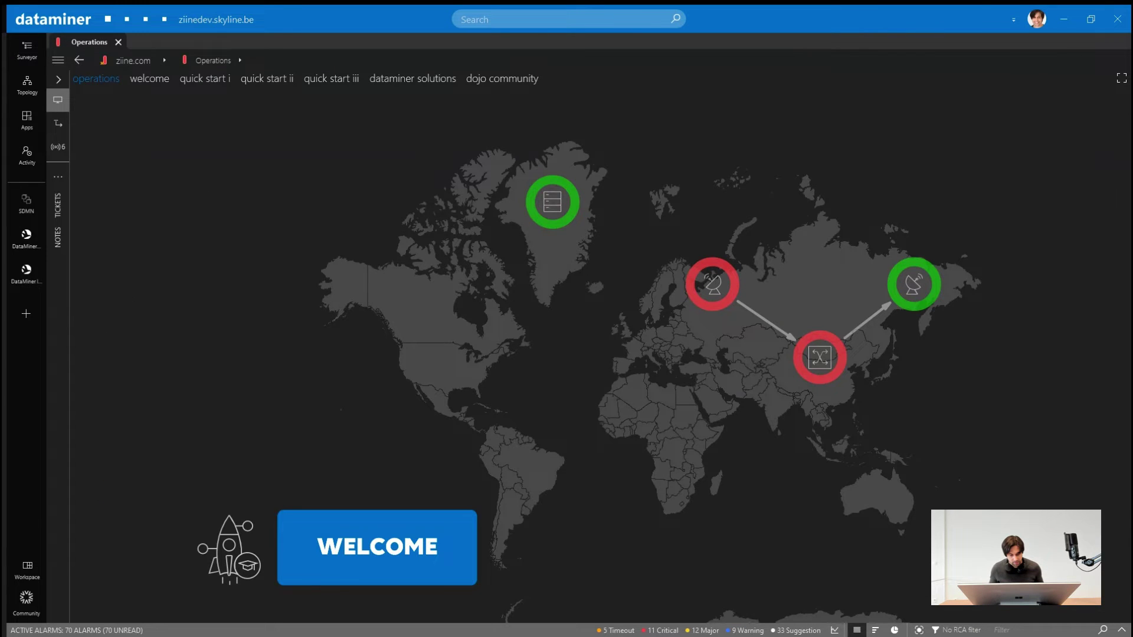
Apply the Switch Network Monitoring Template from the Surveyor with the model 7050
click(16, 51)
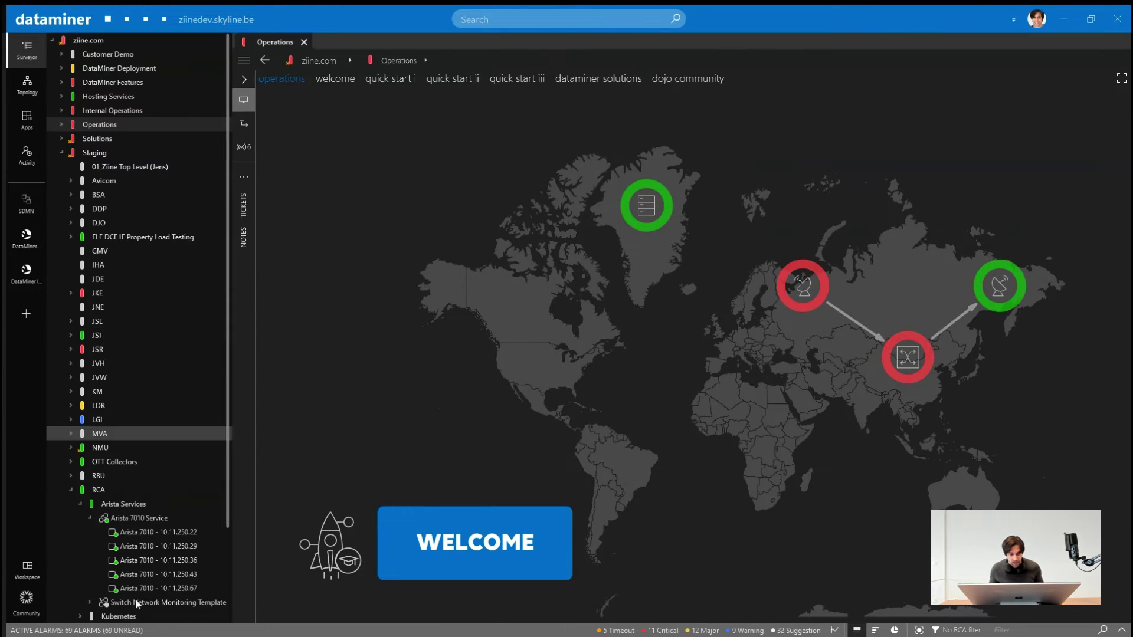
right_click(136, 602)
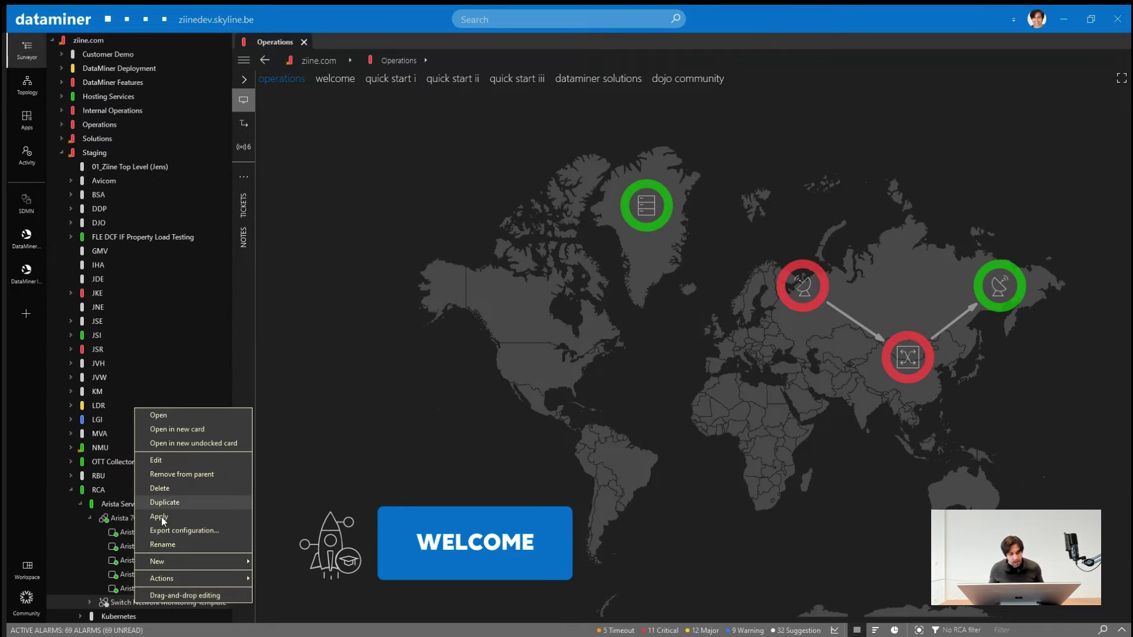
click(160, 516)
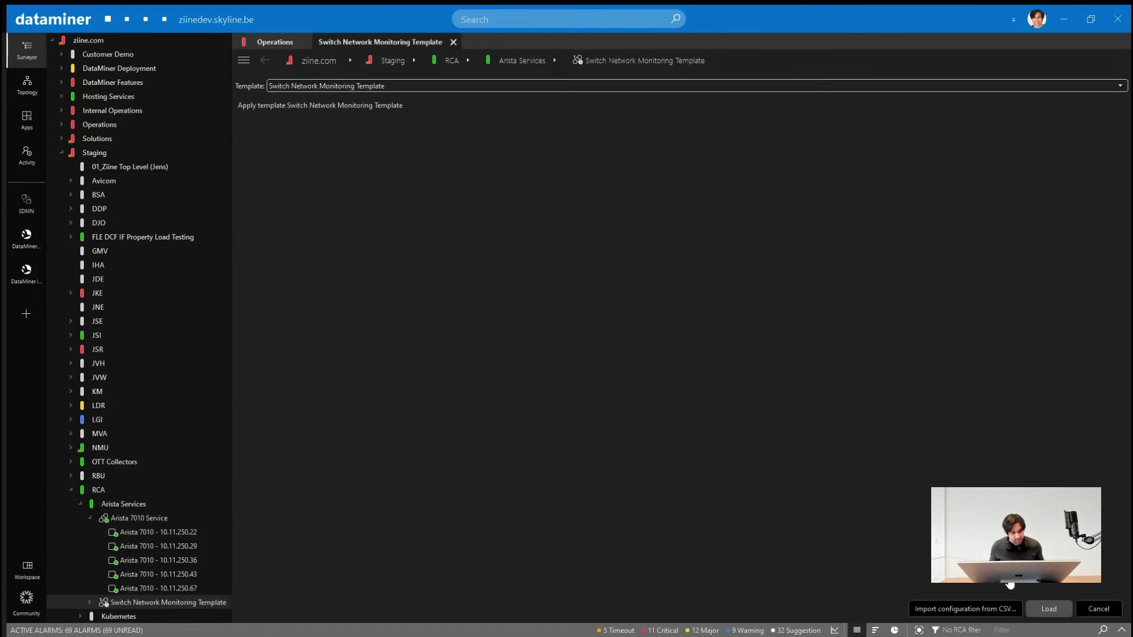
click(760, 130)
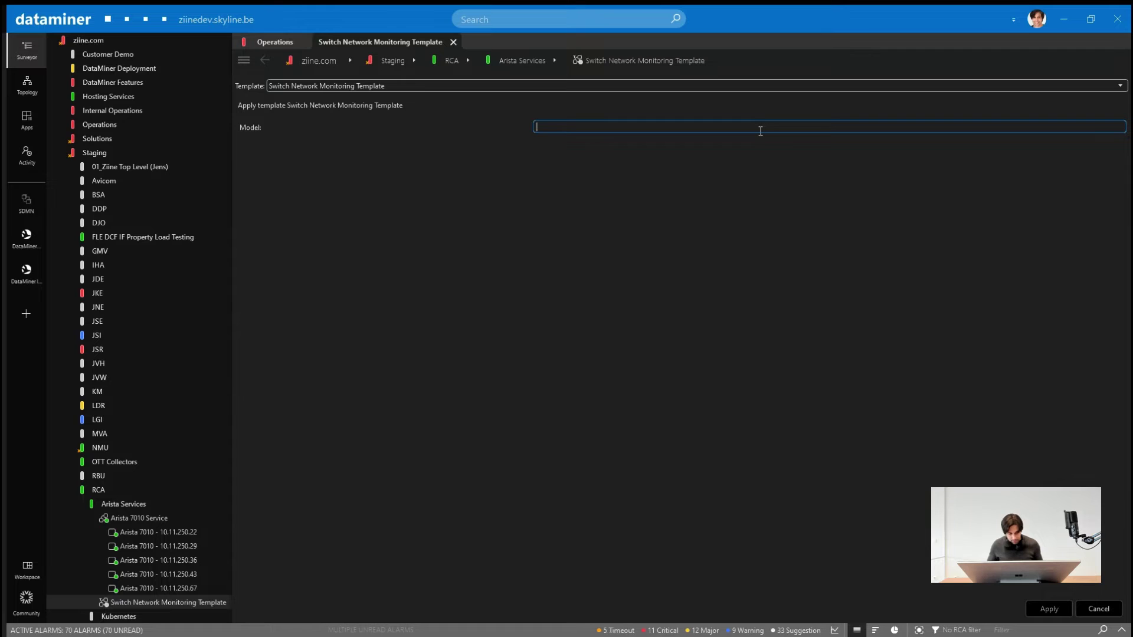
text(7050)
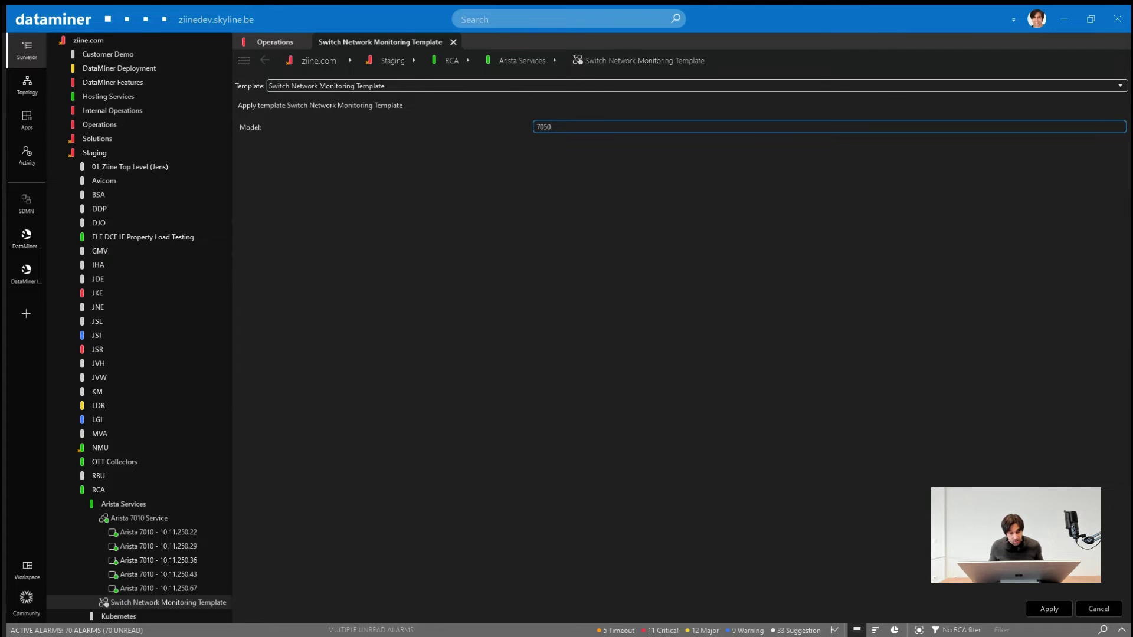
key(Return)
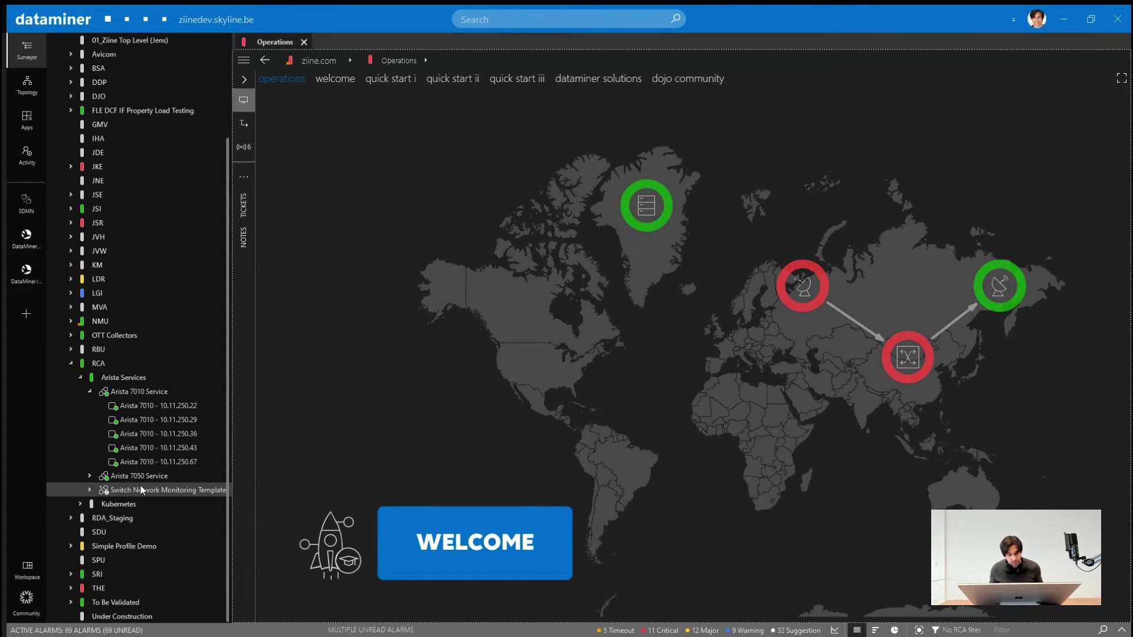
Expand the Arista 7050 Service to examine its elements, and collapse both the 7050 and 7010 services
click(86, 476)
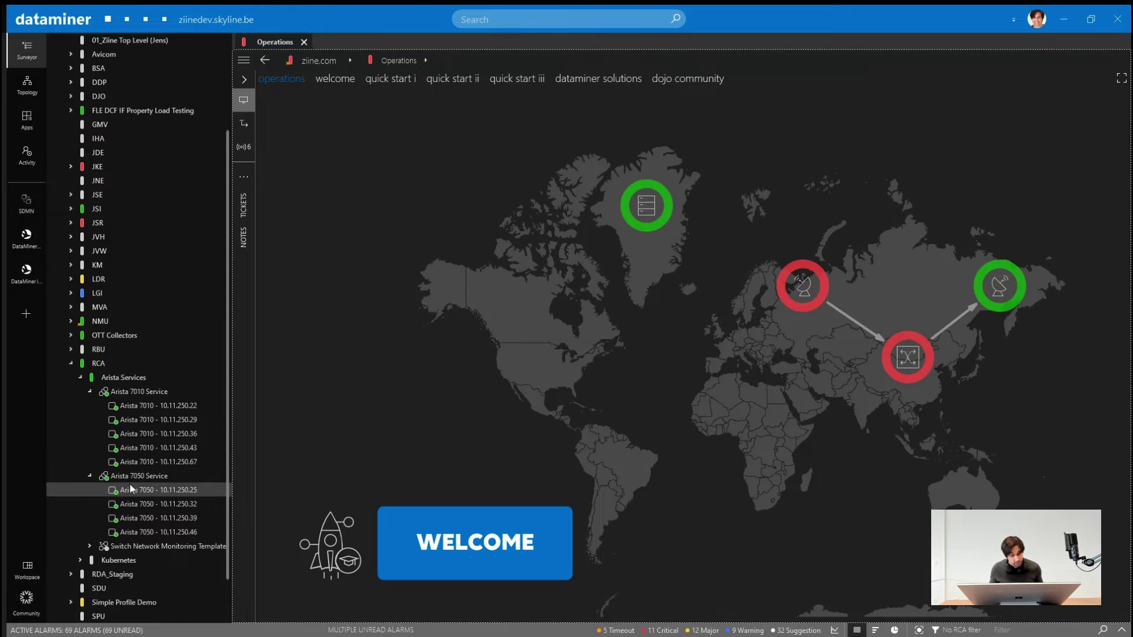
click(161, 519)
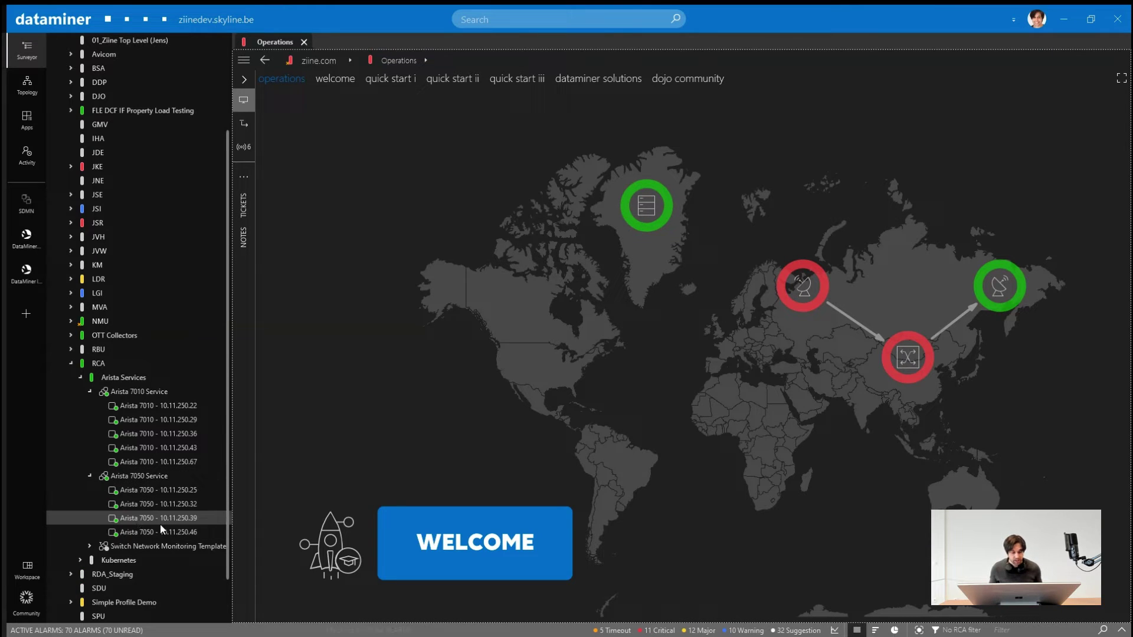
click(117, 477)
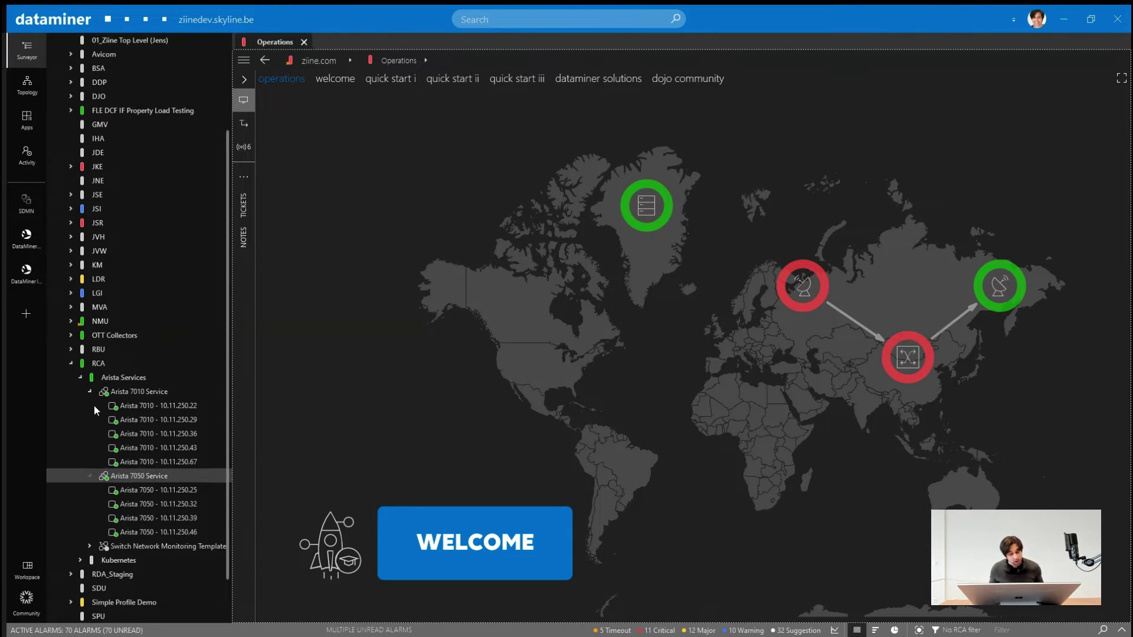
key(Left)
click(107, 392)
key(Left)
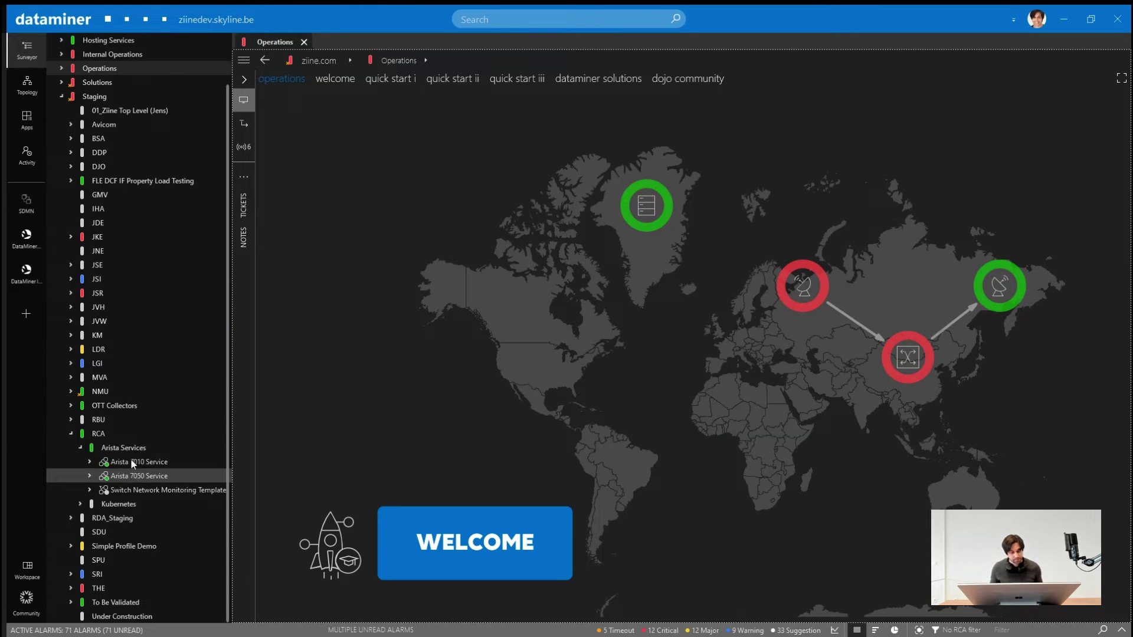
Open the Arista 7010 Service, examine the General and Interfaces pages of its first device, and close the service card
scroll(131, 459, up, 1)
click(131, 494)
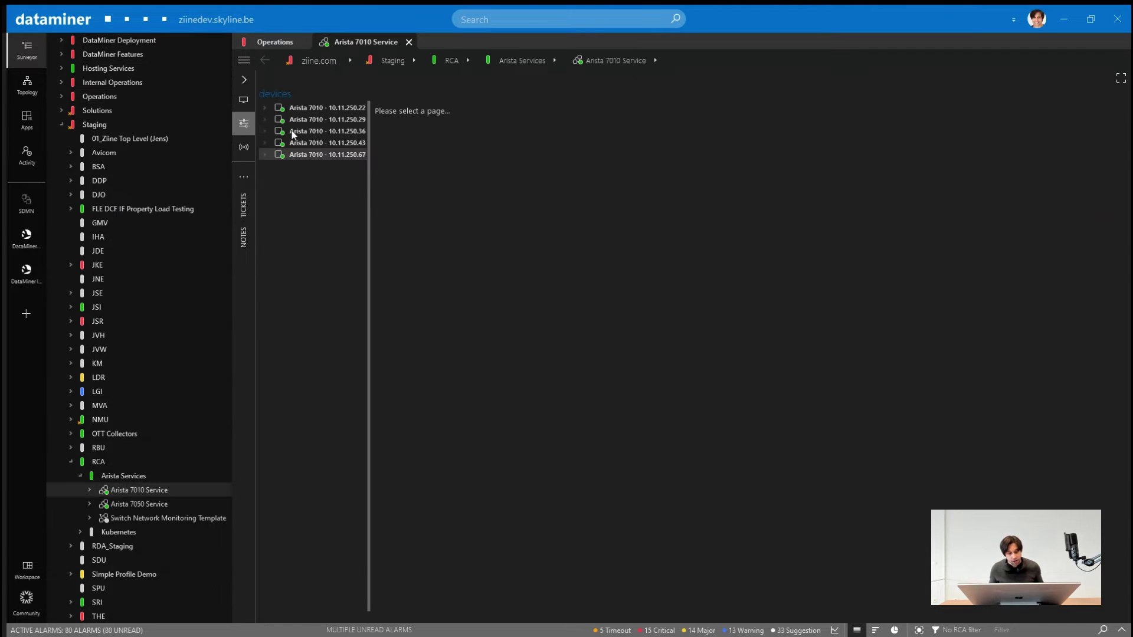
click(265, 108)
click(293, 118)
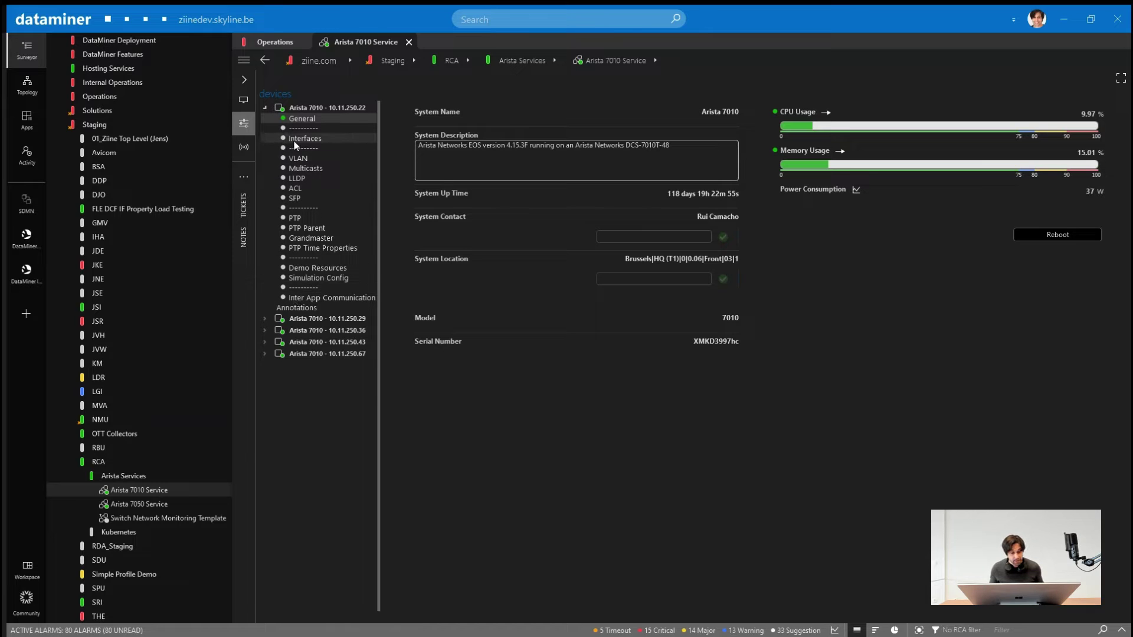
click(303, 139)
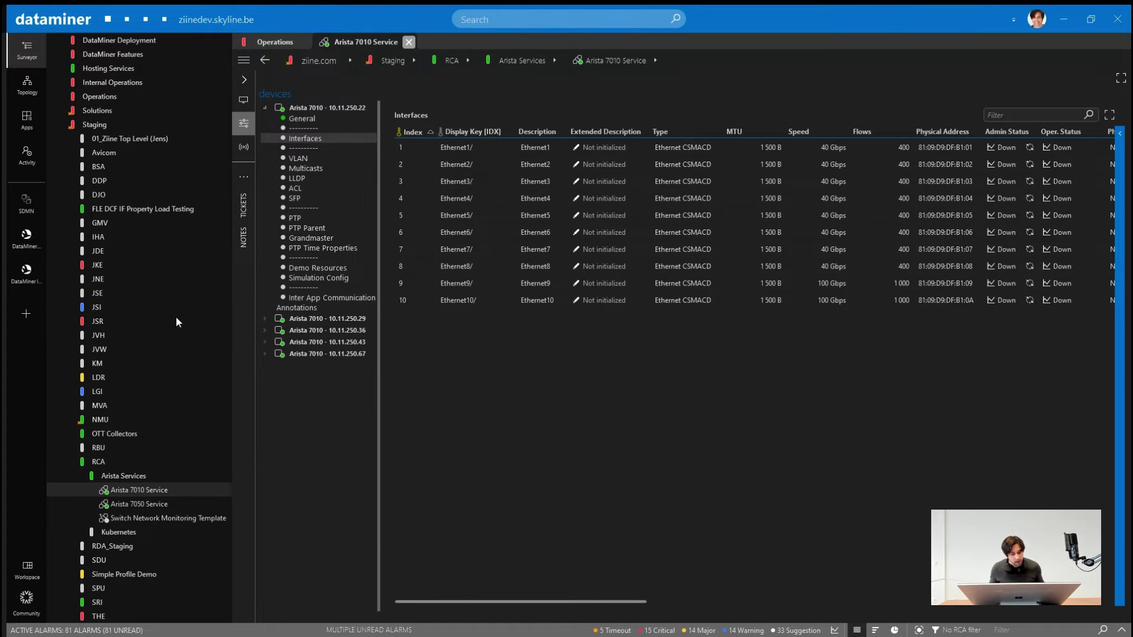
click(409, 42)
Edit the Switch Network Monitoring Template's child element to include only some parameters, and open the parameter selection
right_click(140, 515)
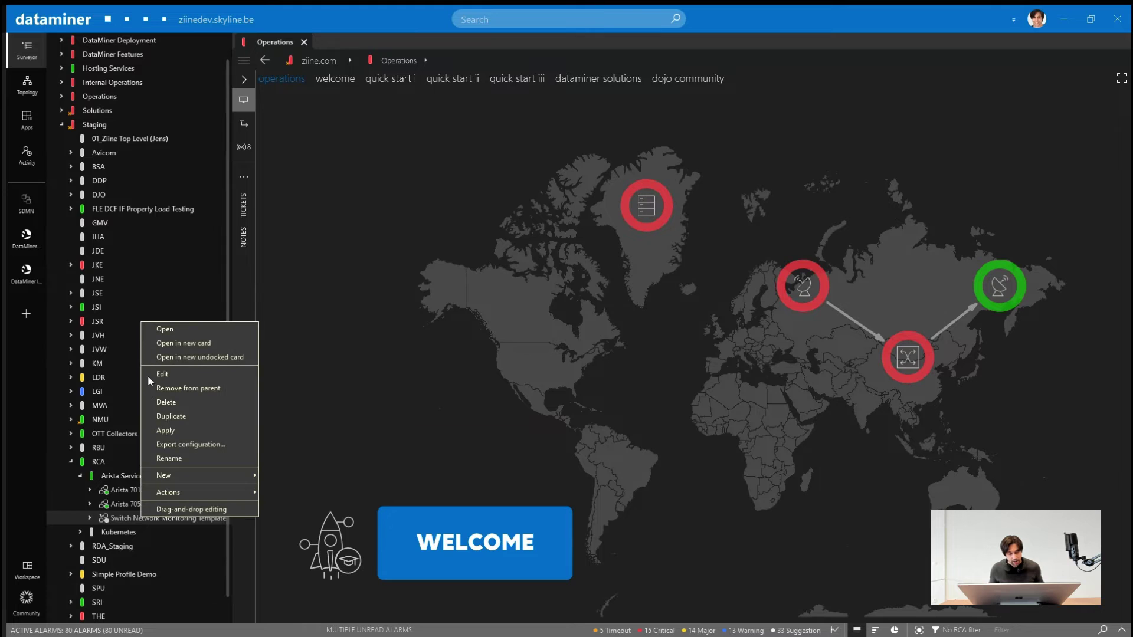
click(151, 374)
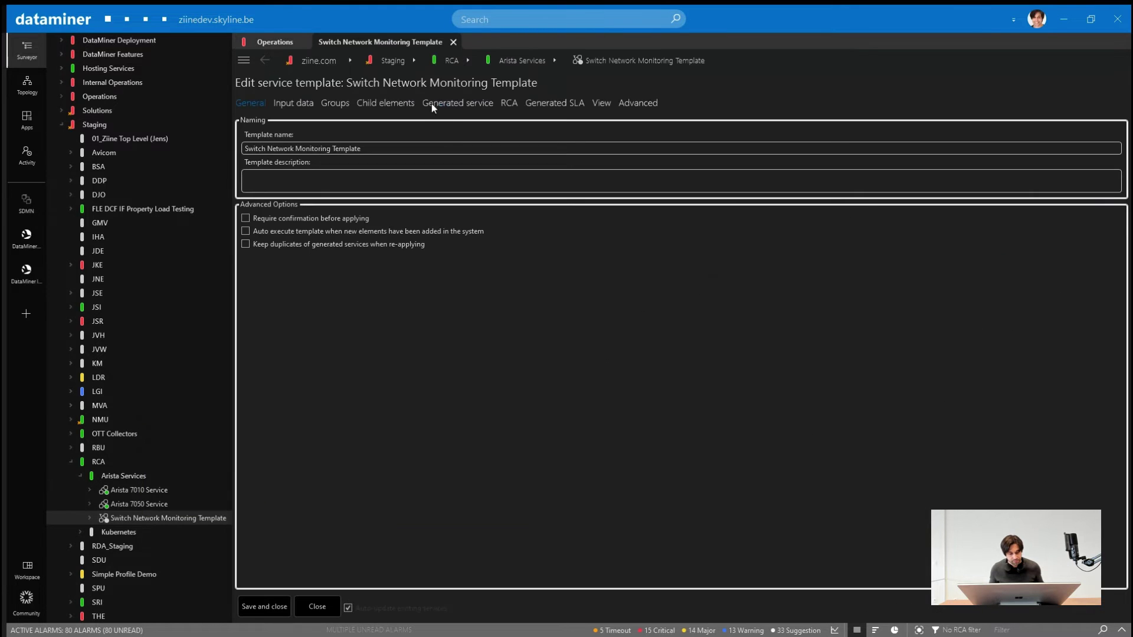
click(385, 103)
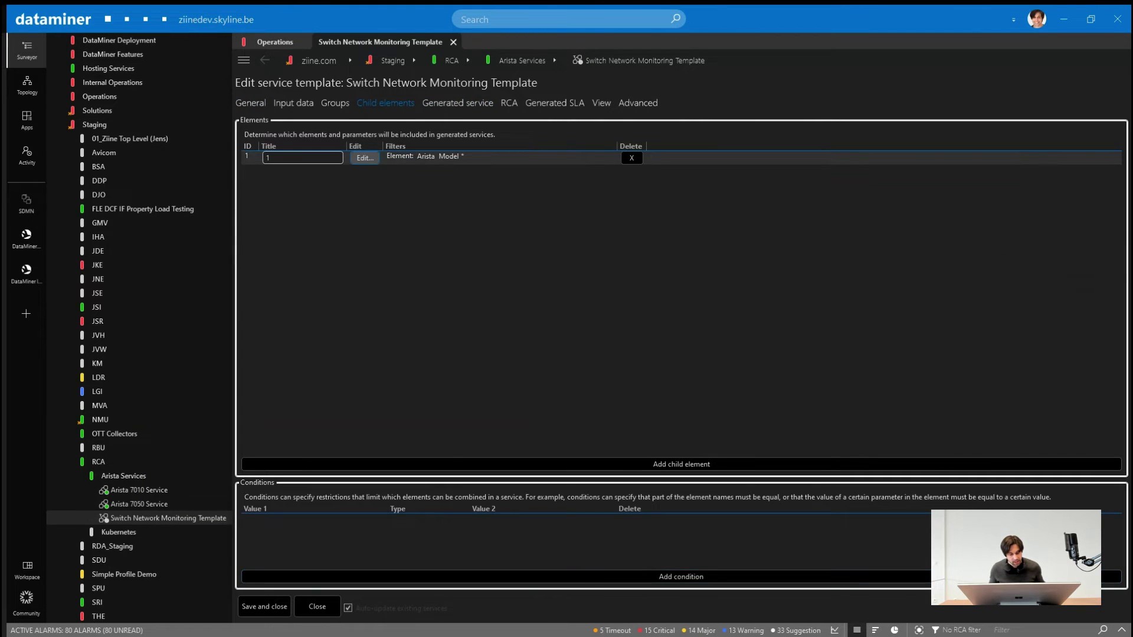
click(365, 157)
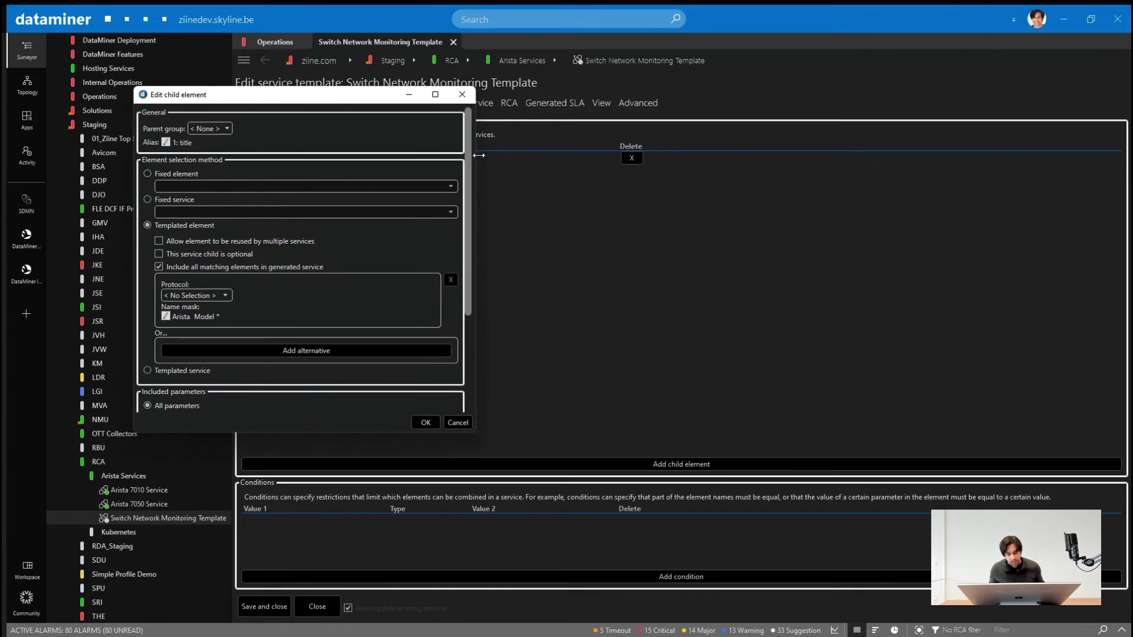
scroll(196, 289, down, 3)
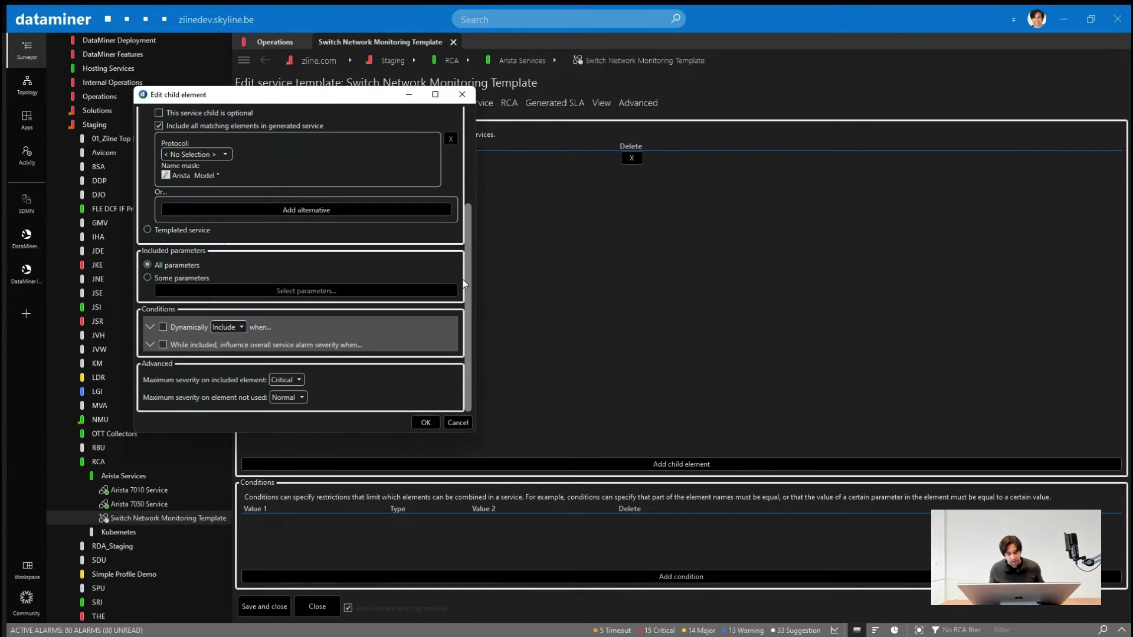
click(189, 277)
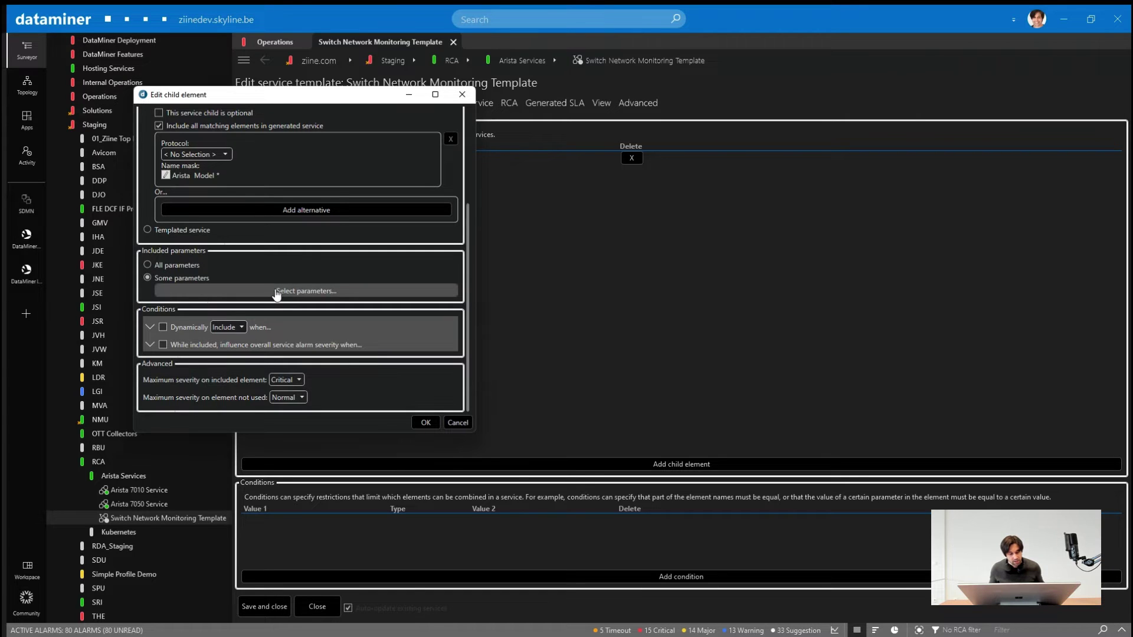
click(201, 292)
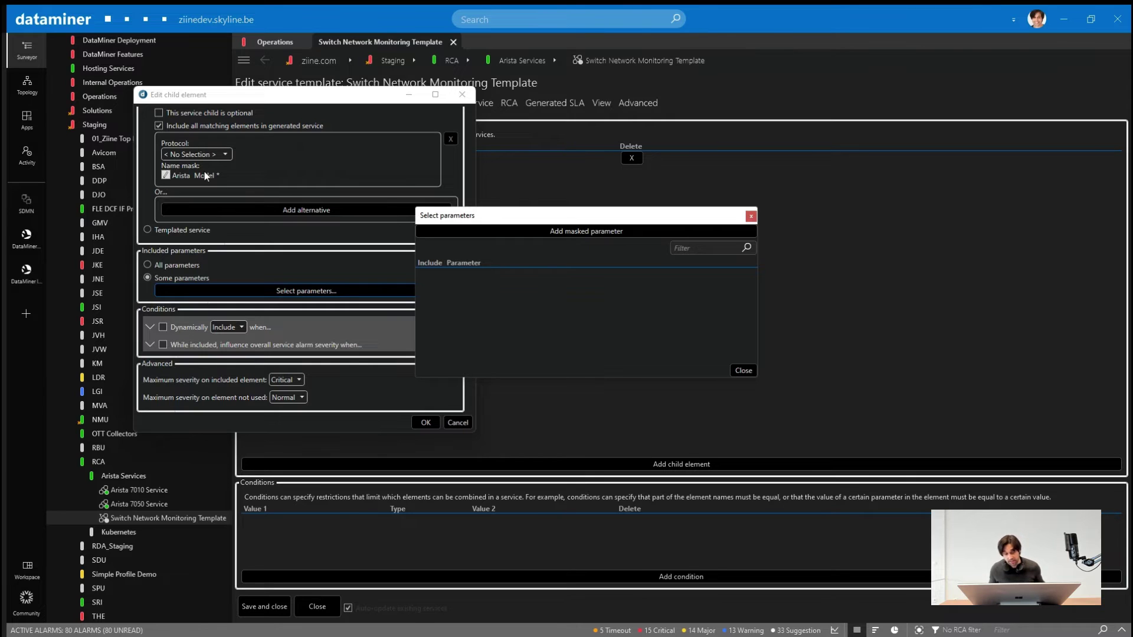
Add a masked parameter with the name mask Interfaces to the included parameters
click(571, 234)
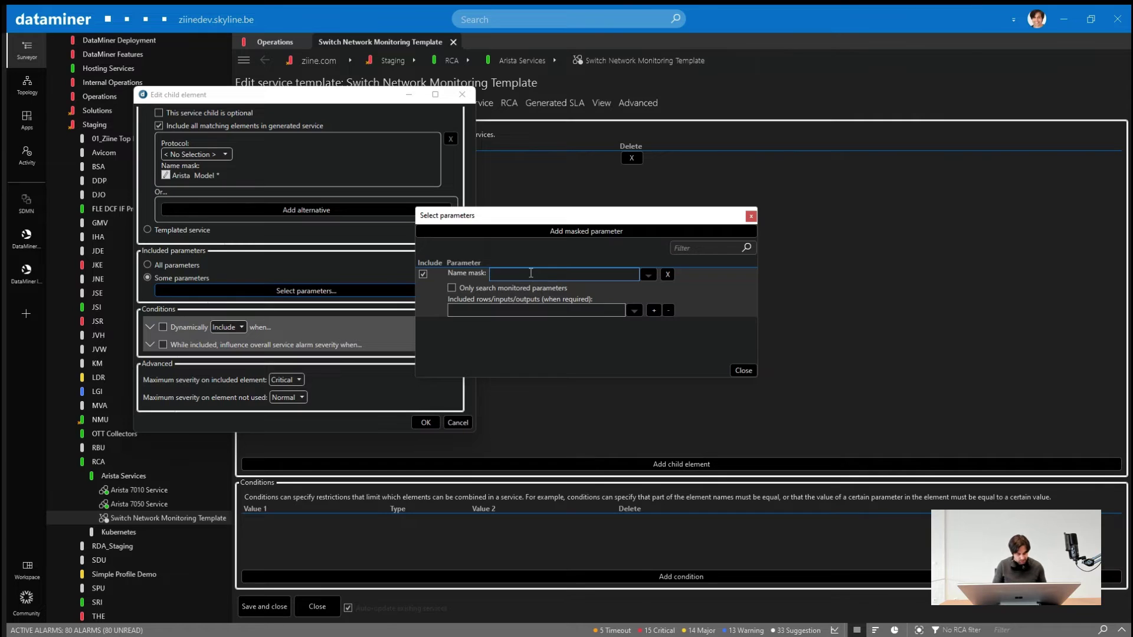
text(Interfaces)
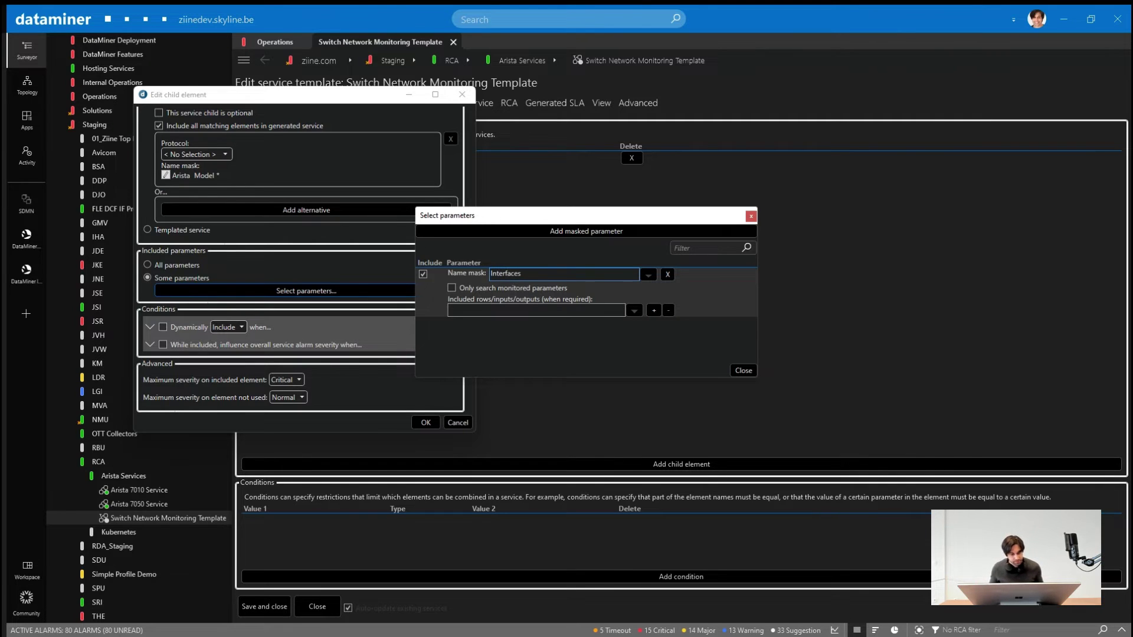
click(517, 311)
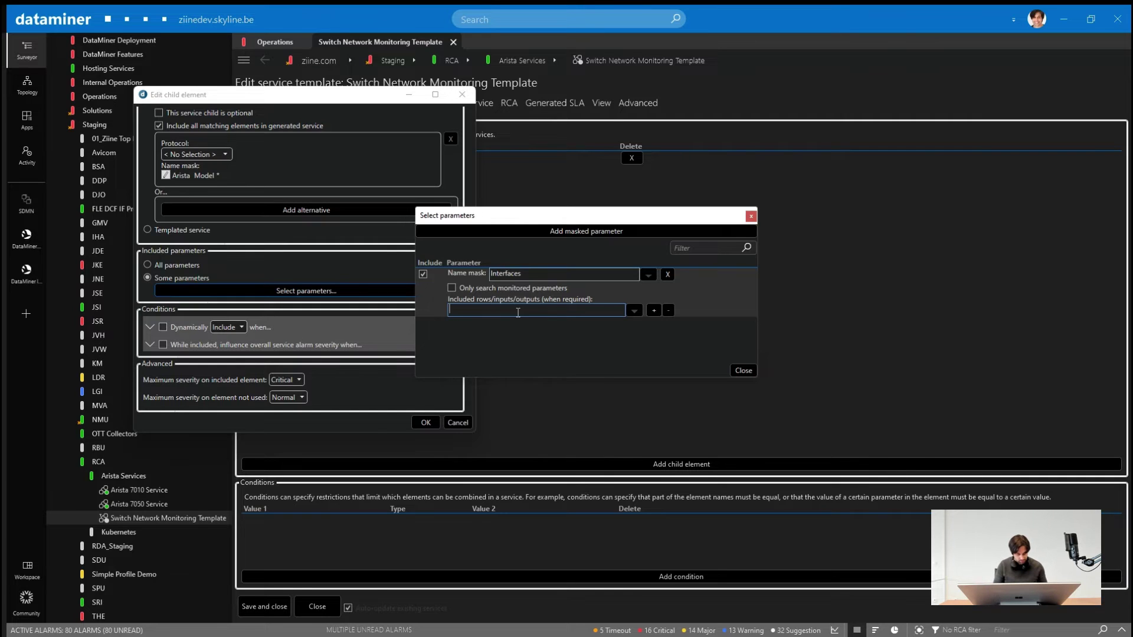
text(Ethernet/)
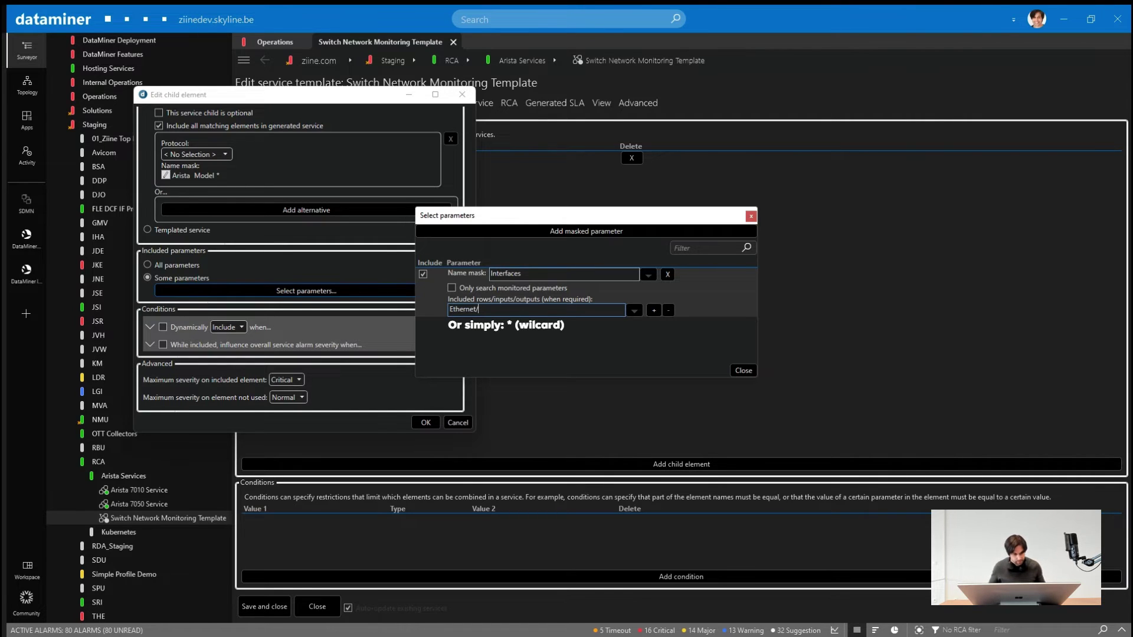
text(*)
key(ctrl+a)
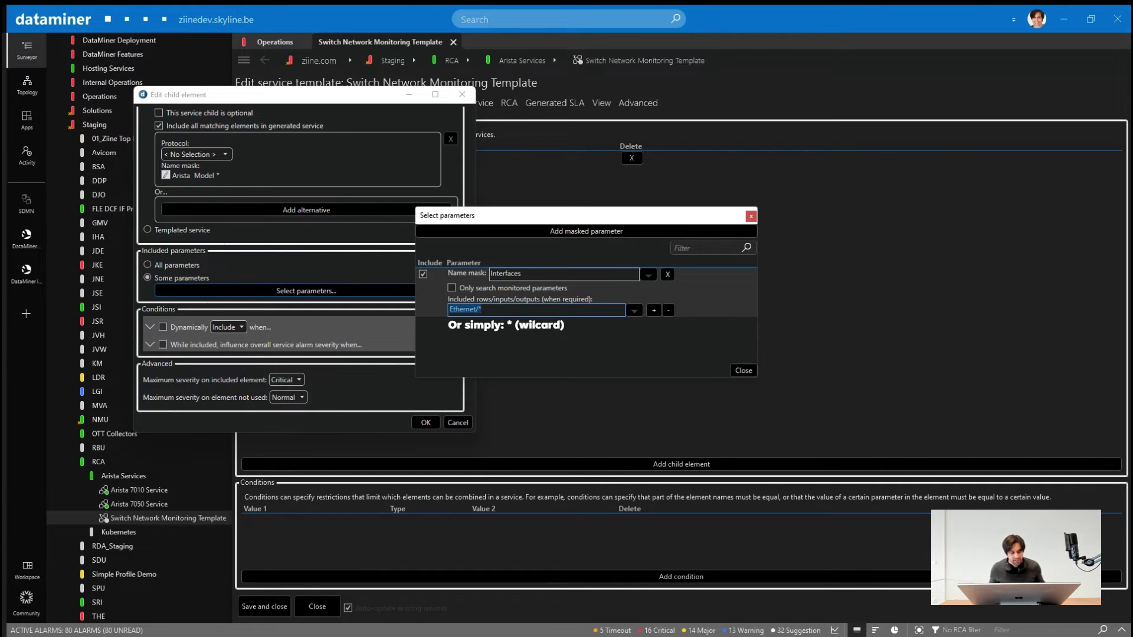
key(BackSpace)
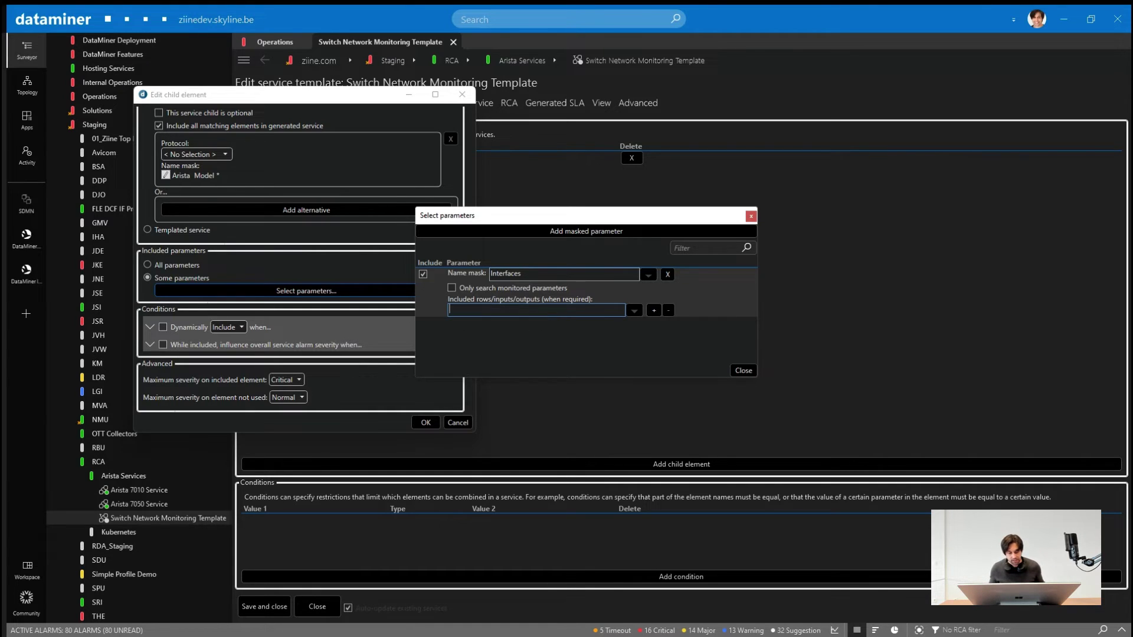
Check the device's interface display keys, include only rows Ethernet9/ and Ethernet10/ in the Interfaces mask, and confirm the child element
key(alt+Tab)
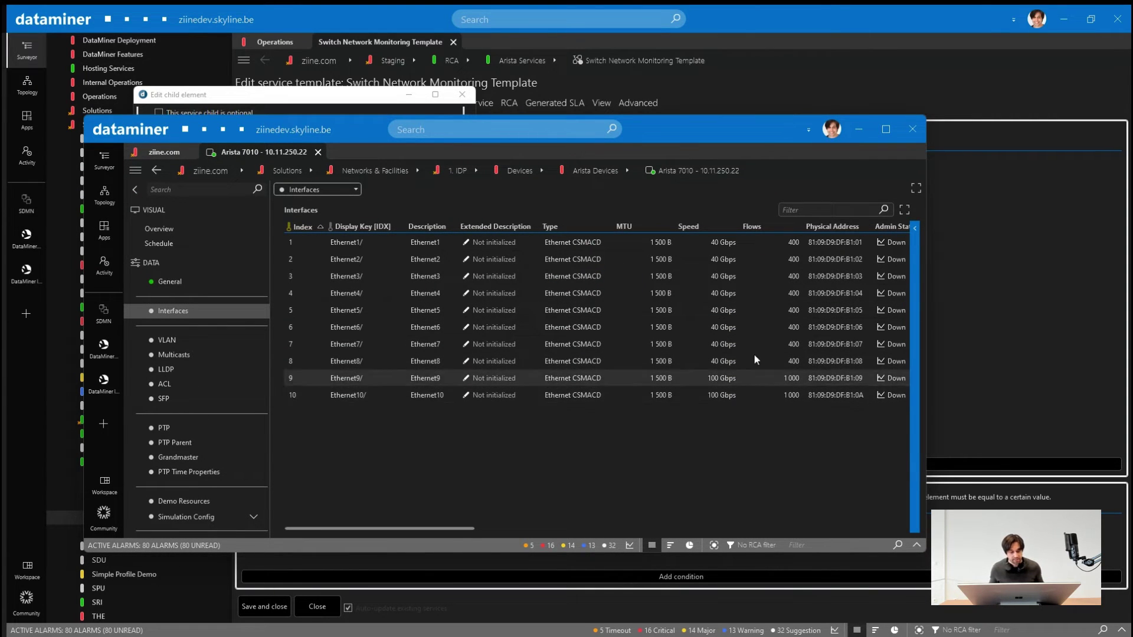
click(859, 129)
click(529, 310)
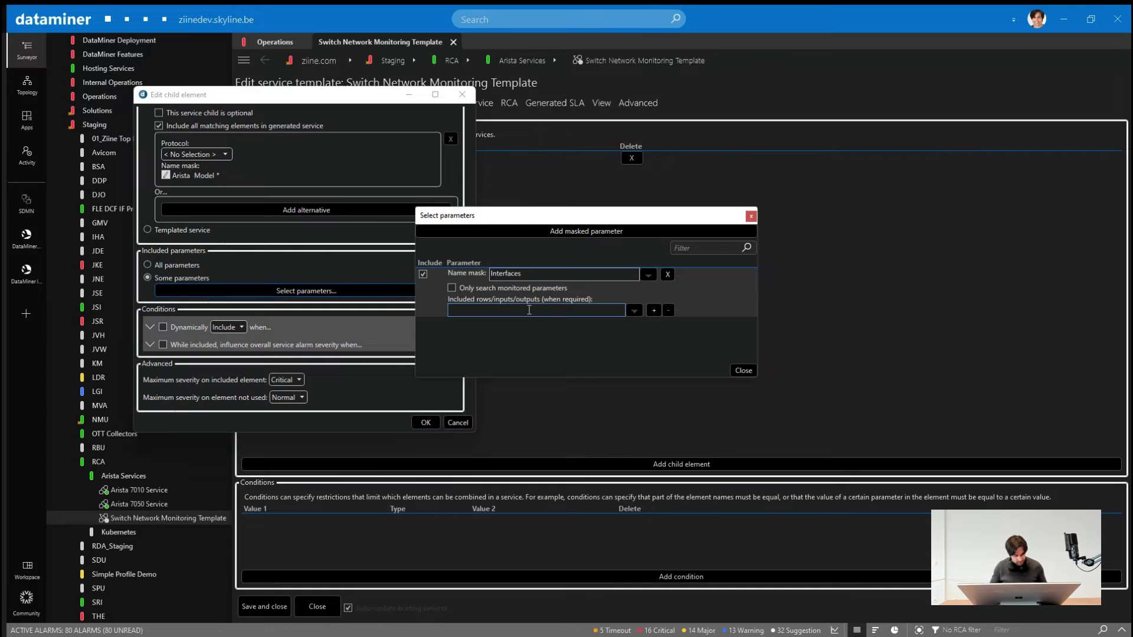
text(Ethernet9)
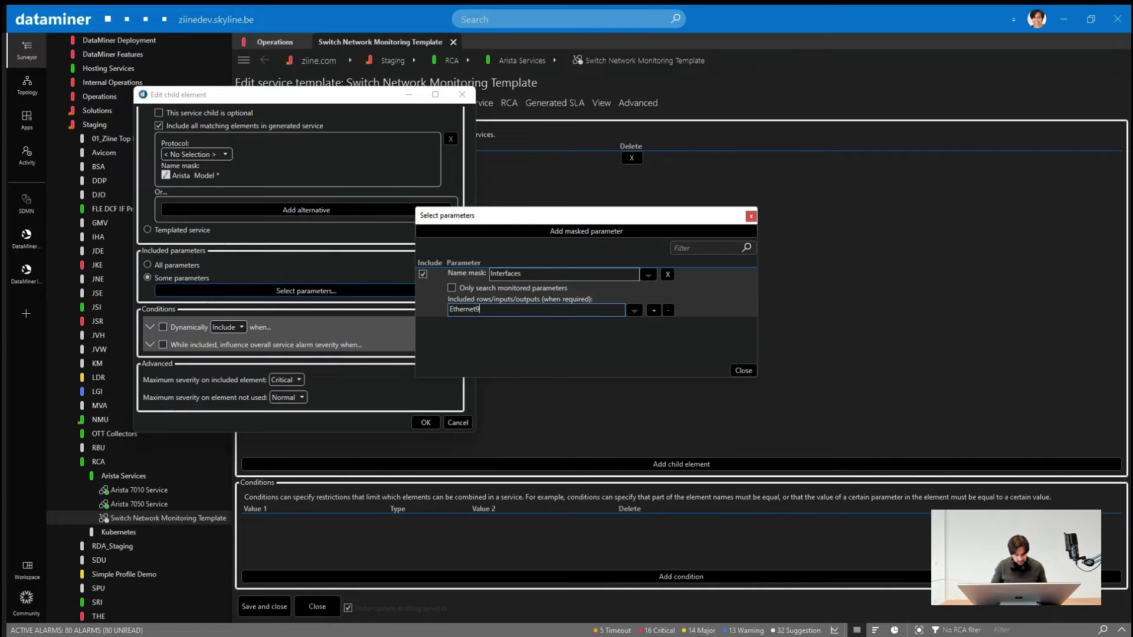
text(/)
click(653, 311)
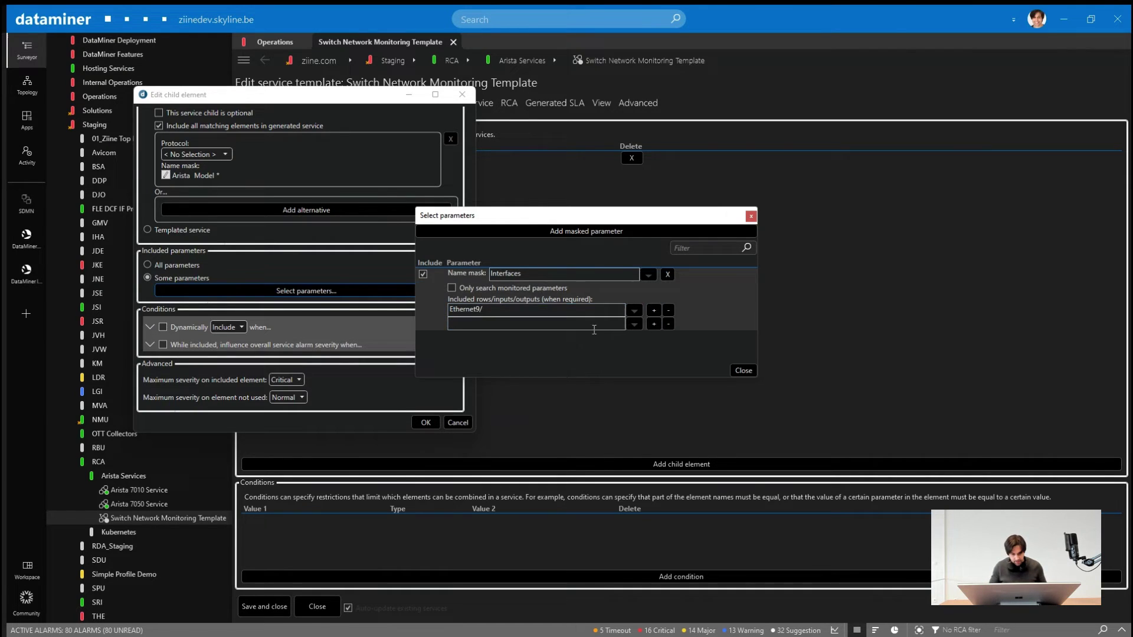
click(523, 329)
text(Ethernet1)
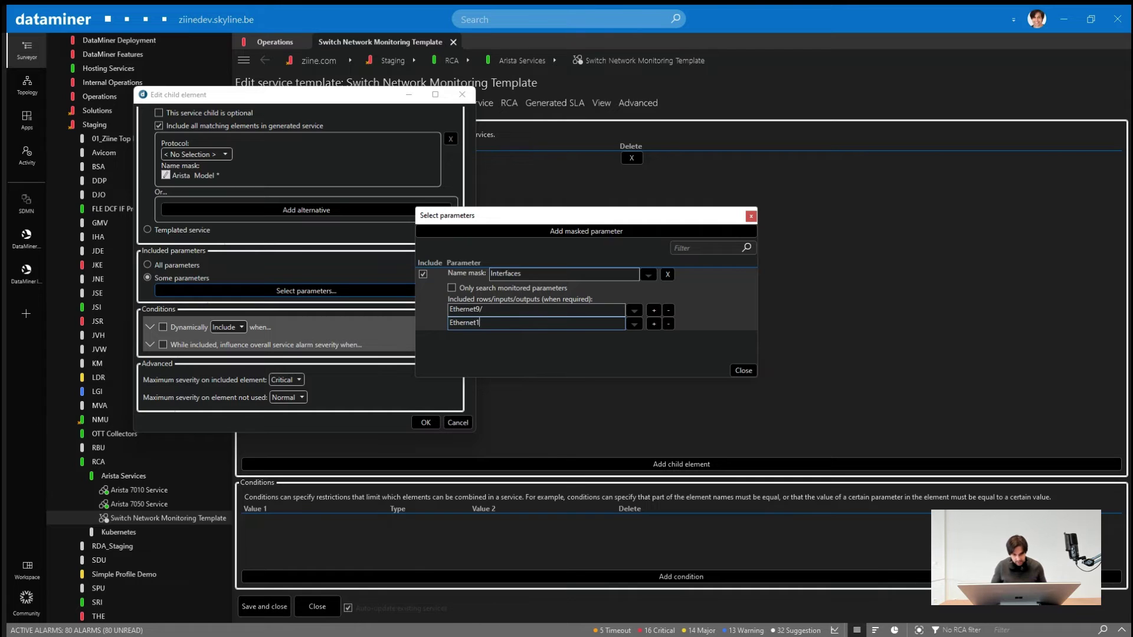
text(0/)
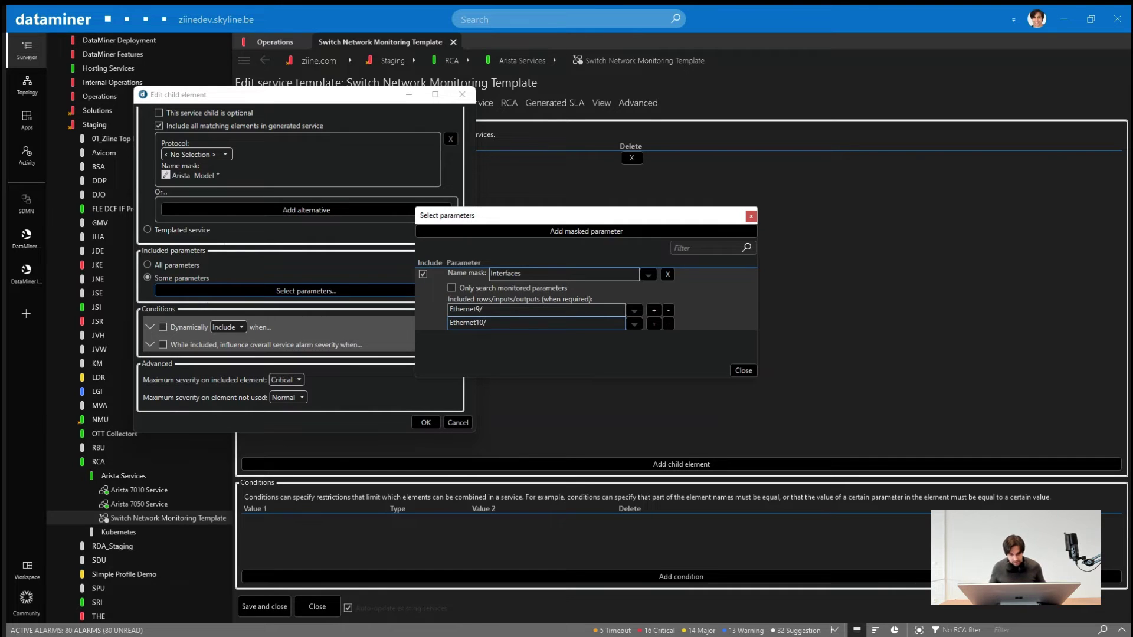
click(732, 370)
click(426, 423)
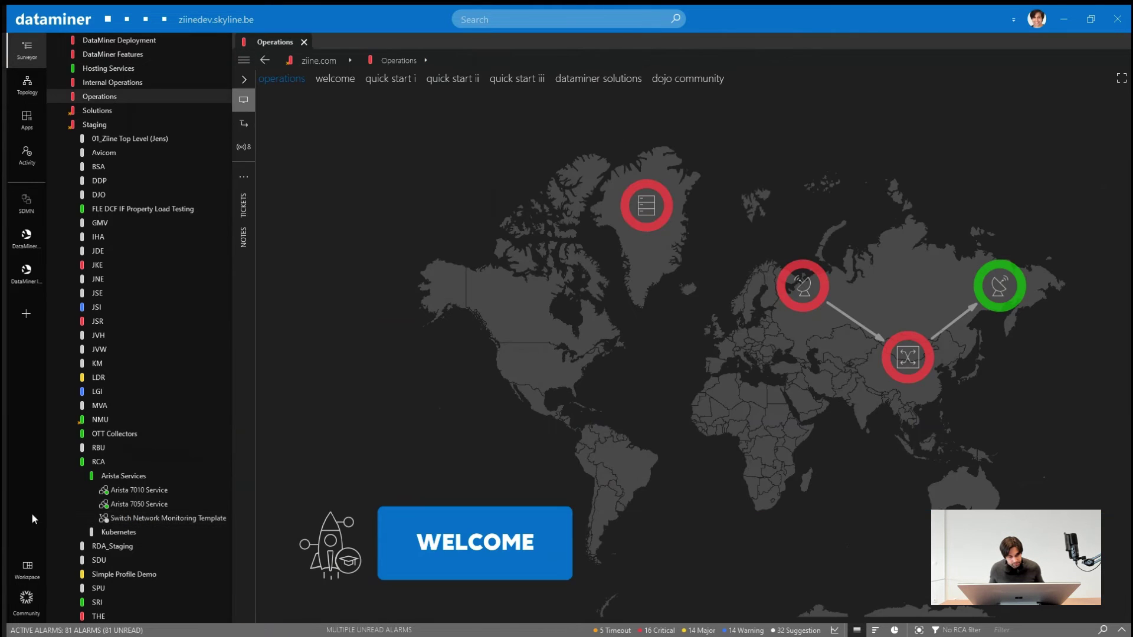
Delete the existing Arista 7050 and Arista 7010 services from the Arista Services view
click(133, 504)
right_click(133, 504)
click(147, 401)
click(590, 363)
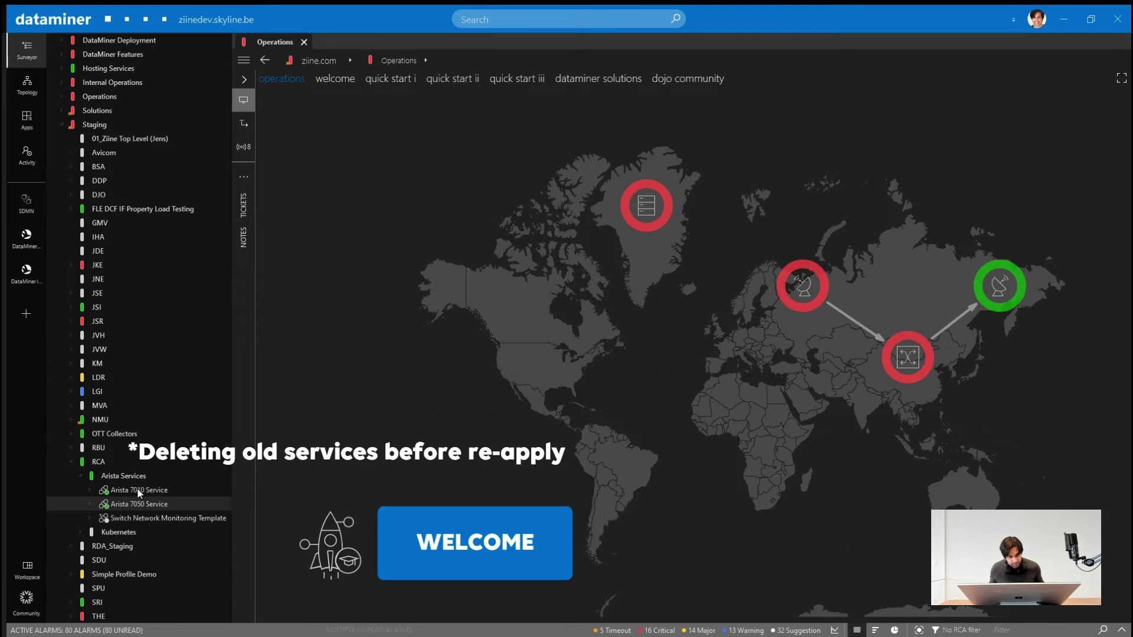
right_click(139, 502)
click(160, 383)
key(Return)
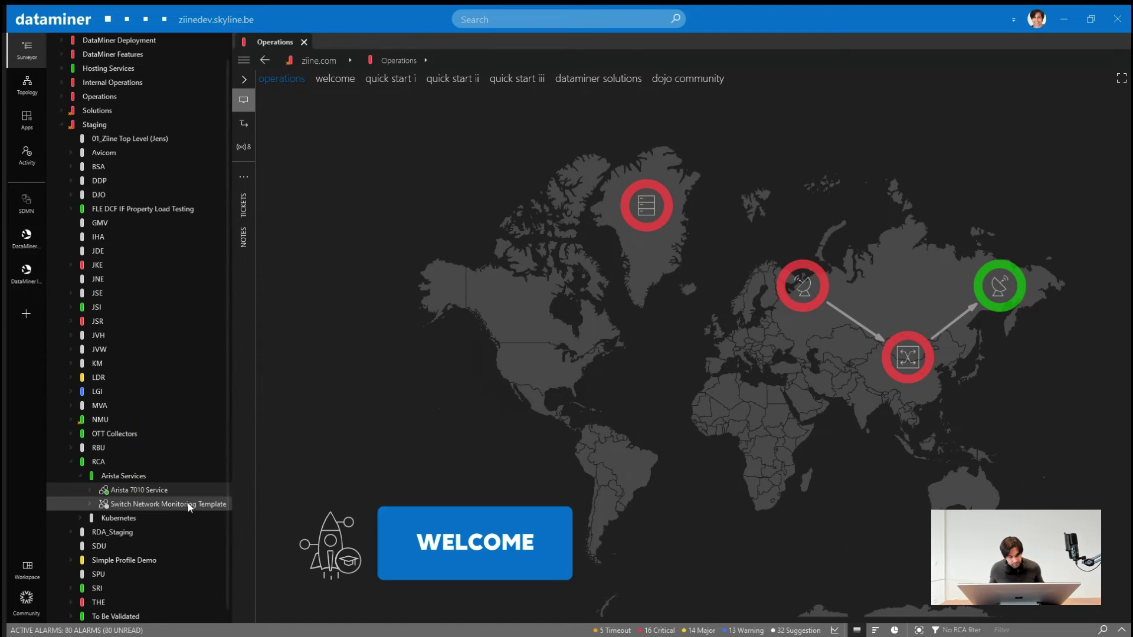
Apply the Switch Network Monitoring Template with the model 7010
right_click(188, 503)
click(310, 434)
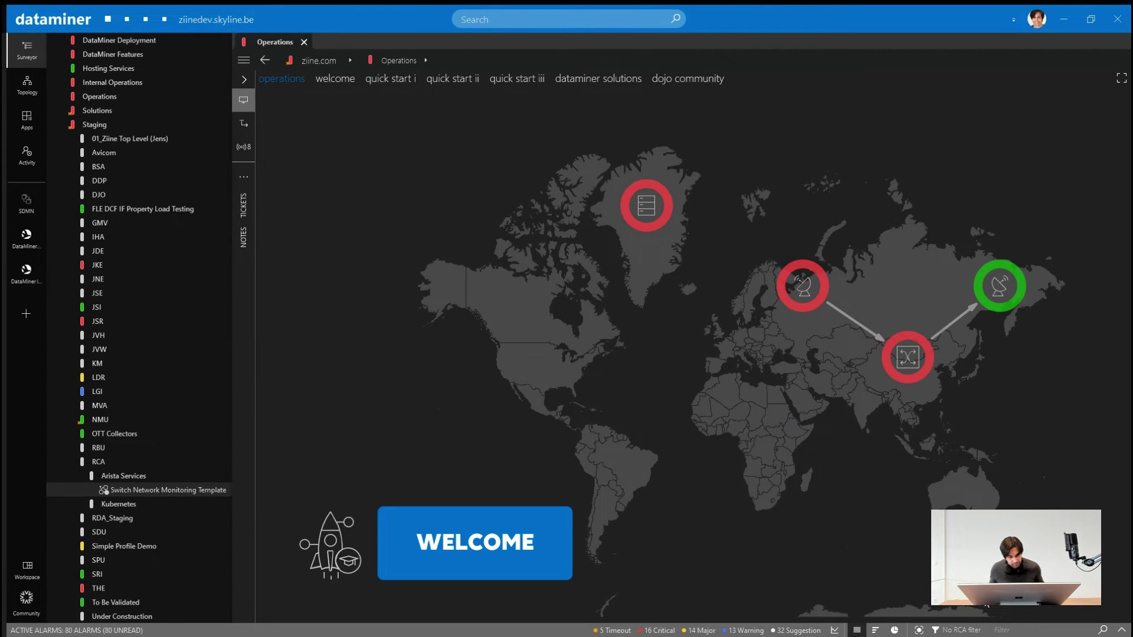
click(1045, 609)
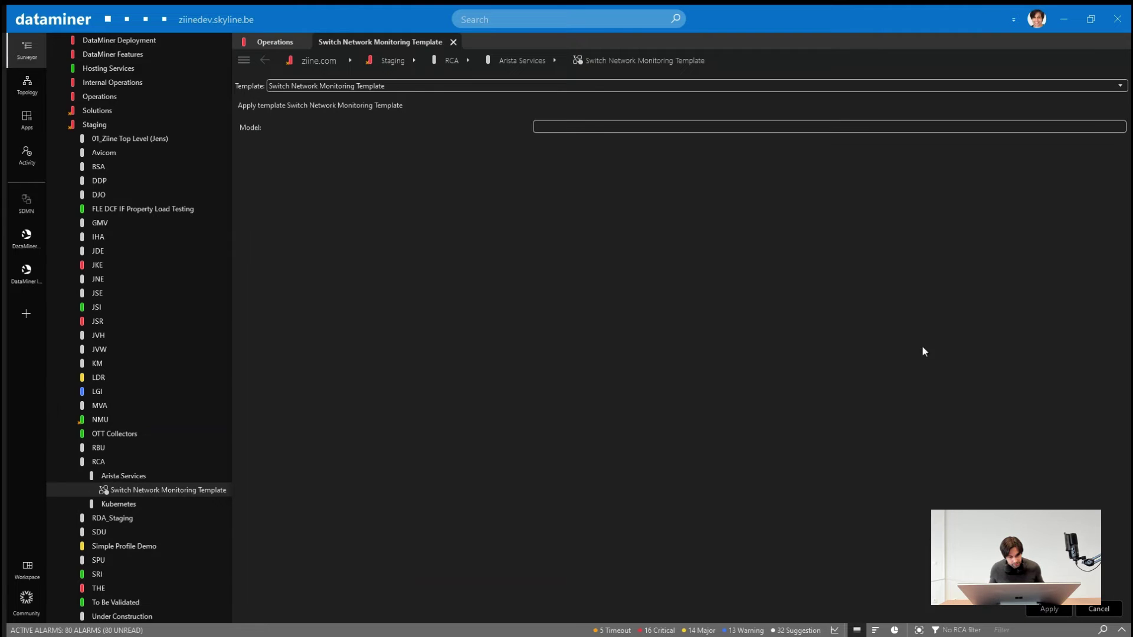
click(696, 125)
text(7010)
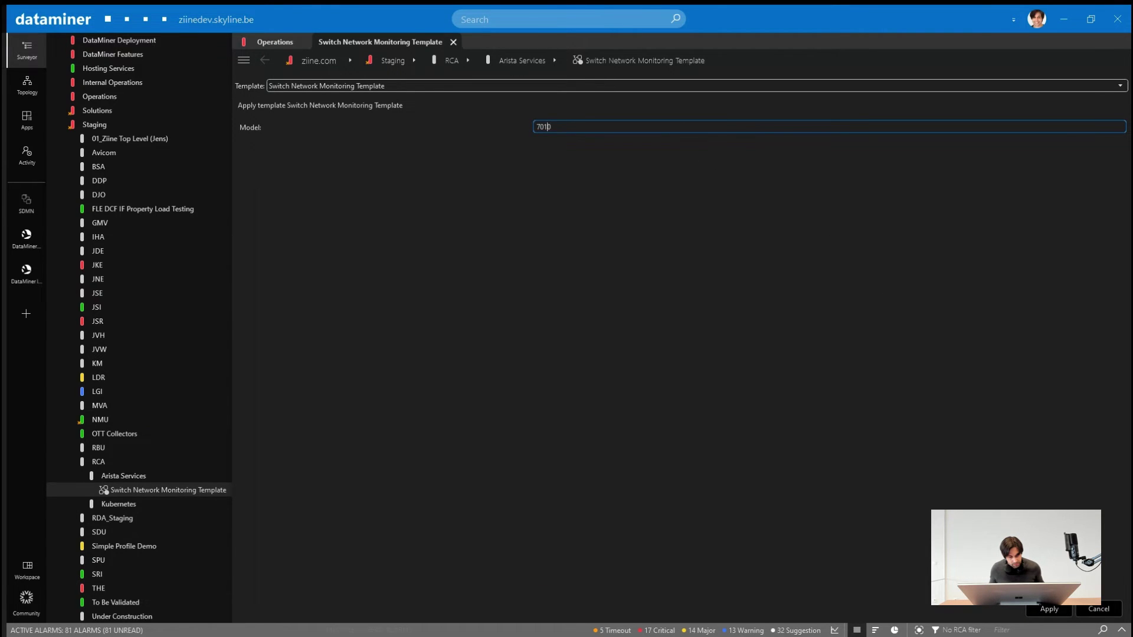
key(Return)
Open the generated Arista 7010 Service and examine the Interfaces page of its first device
click(116, 490)
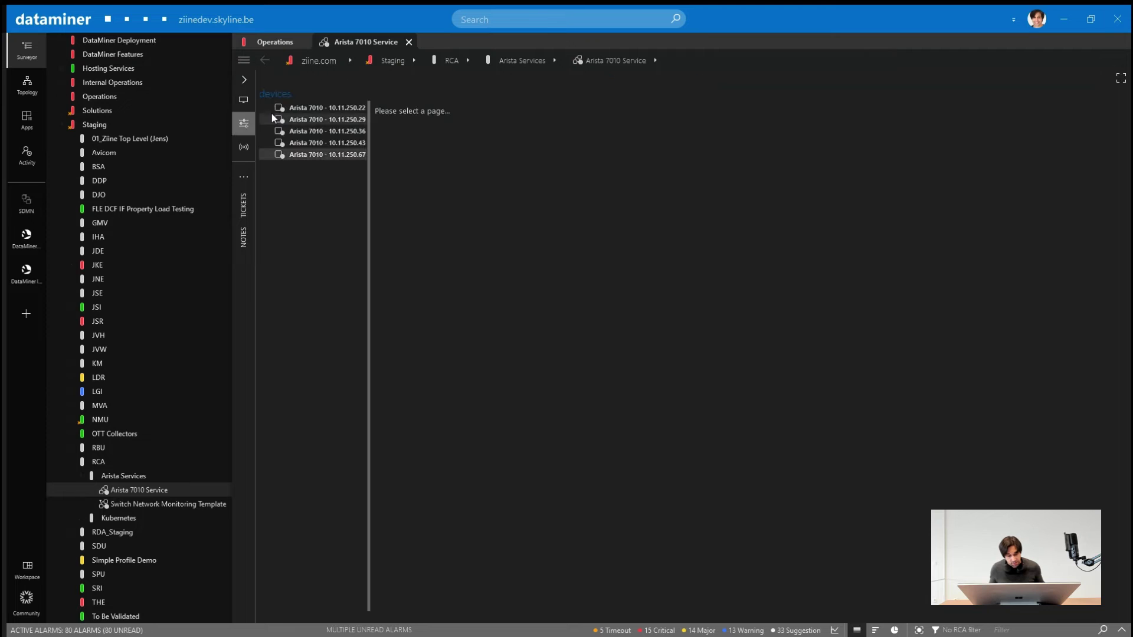
click(273, 110)
click(296, 119)
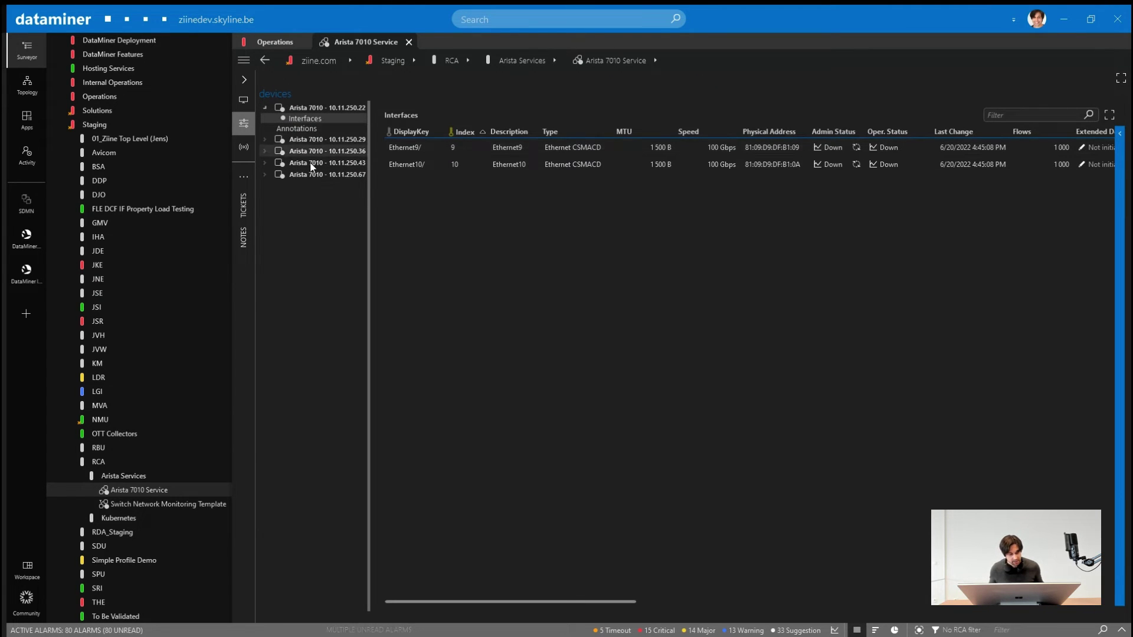
Open the Switch Network Monitoring Template for editing and show its child elements settings
right_click(181, 504)
click(311, 302)
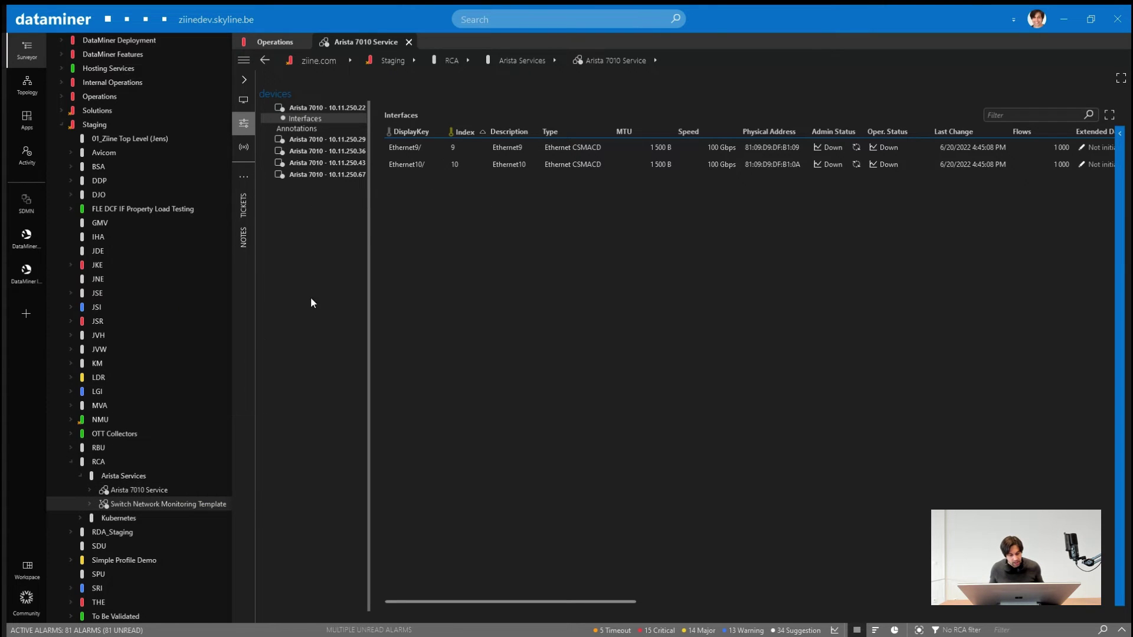
click(383, 103)
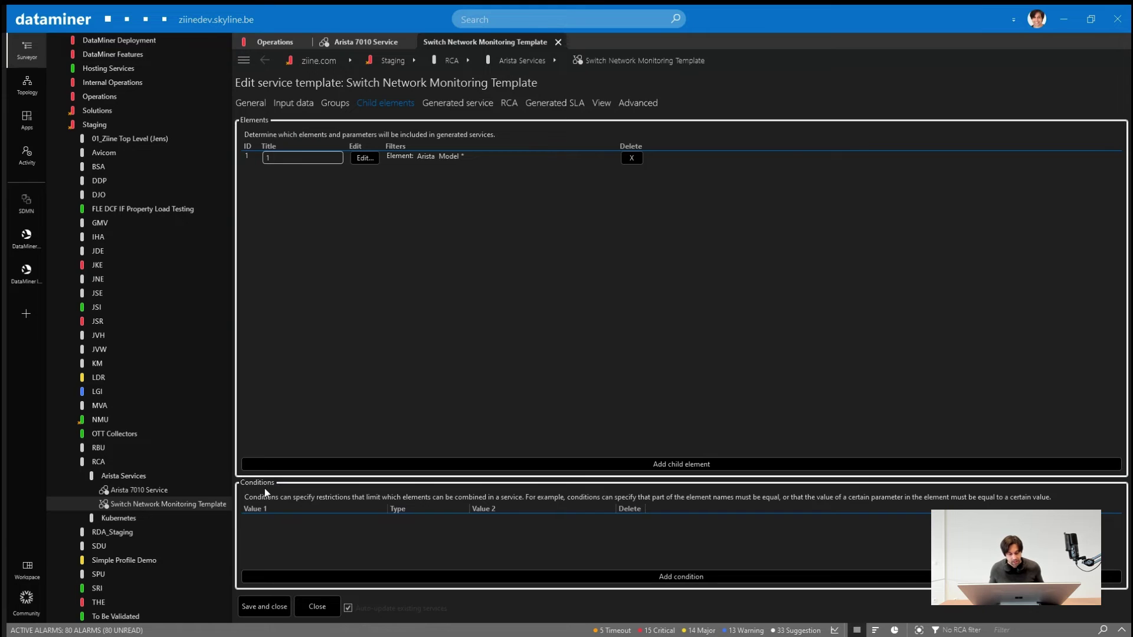
Add an empty condition for the child elements, examine the options for its first value, and delete the condition
click(307, 579)
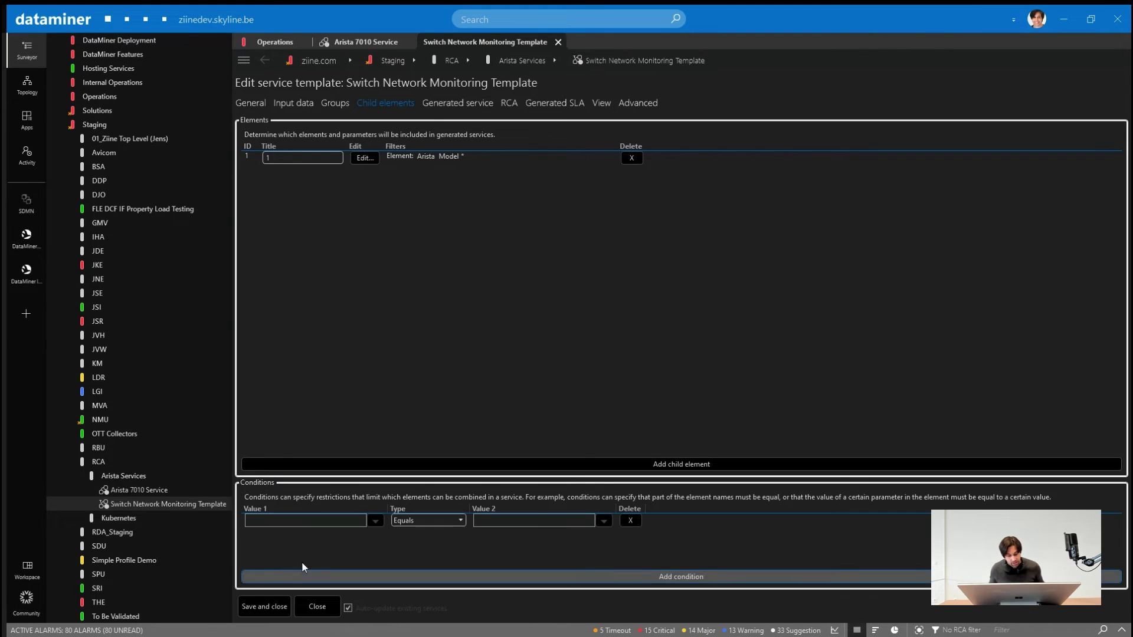
click(375, 521)
mouse_move(410, 550)
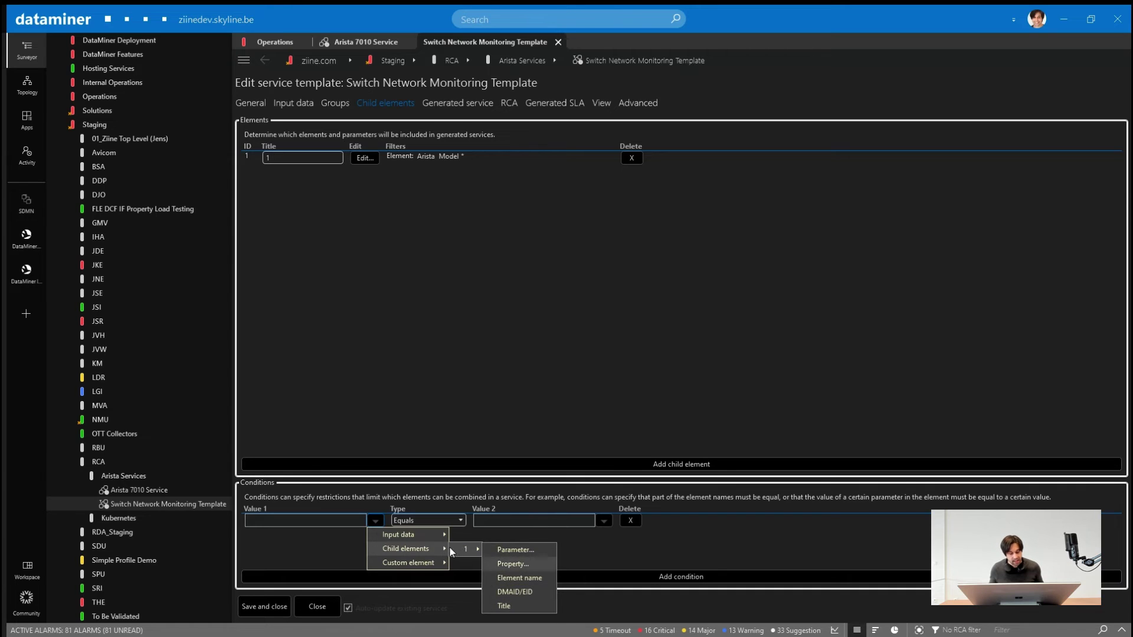
click(394, 415)
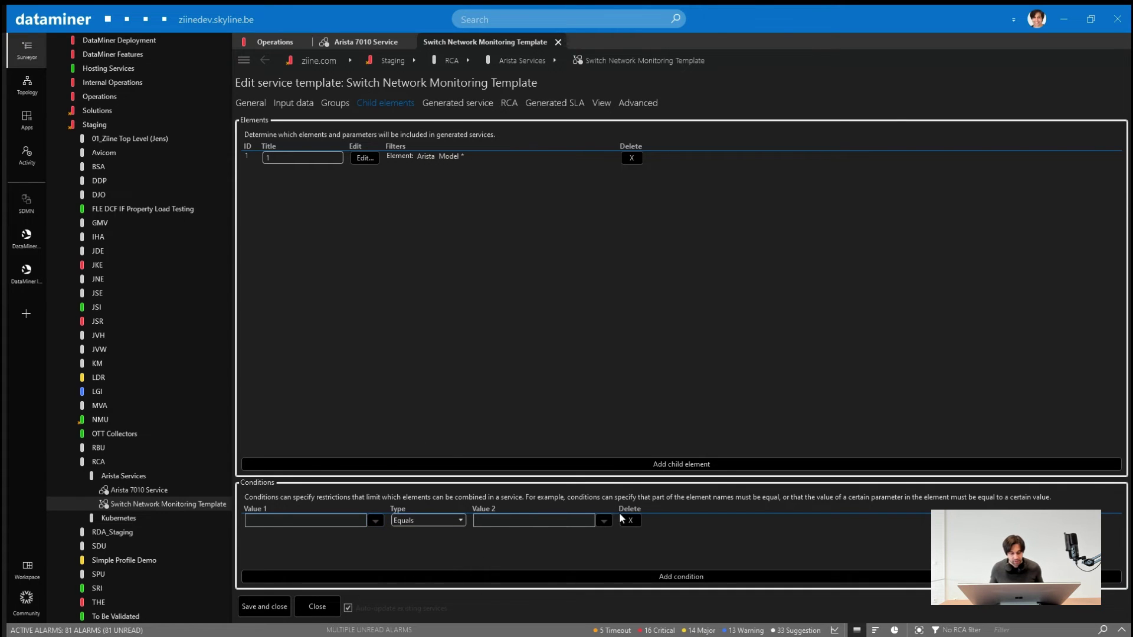
click(628, 520)
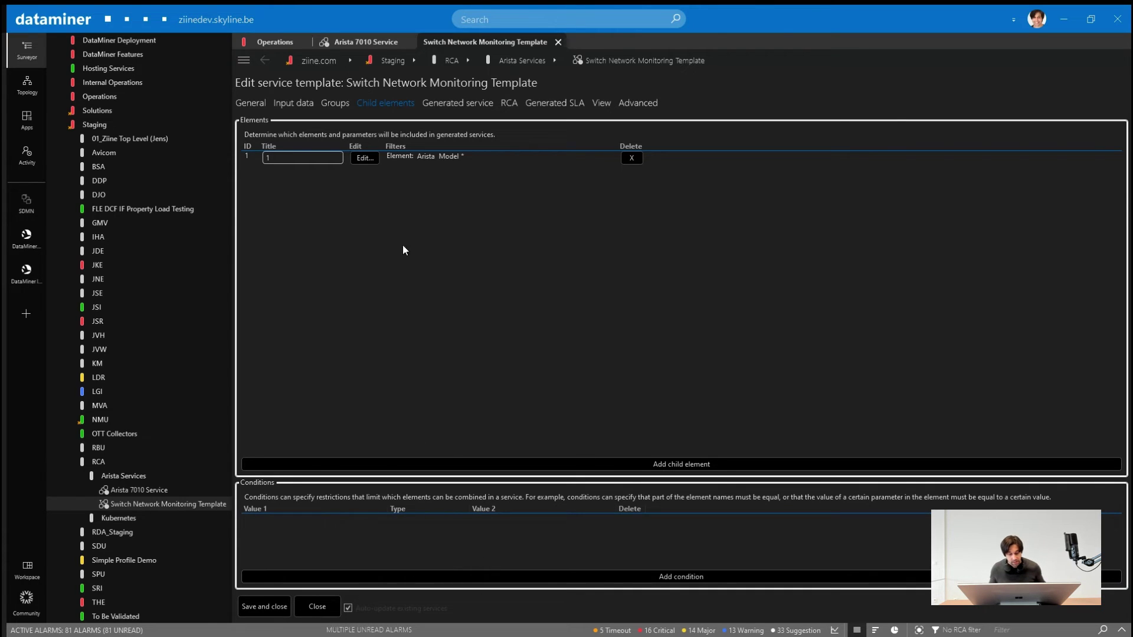
Open child element 1 for editing and examine the dynamic Include and Exclude options in its conditions
click(365, 159)
drag(137, 142, 590, 142)
scroll(629, 304, down, 3)
scroll(629, 304, down, 1)
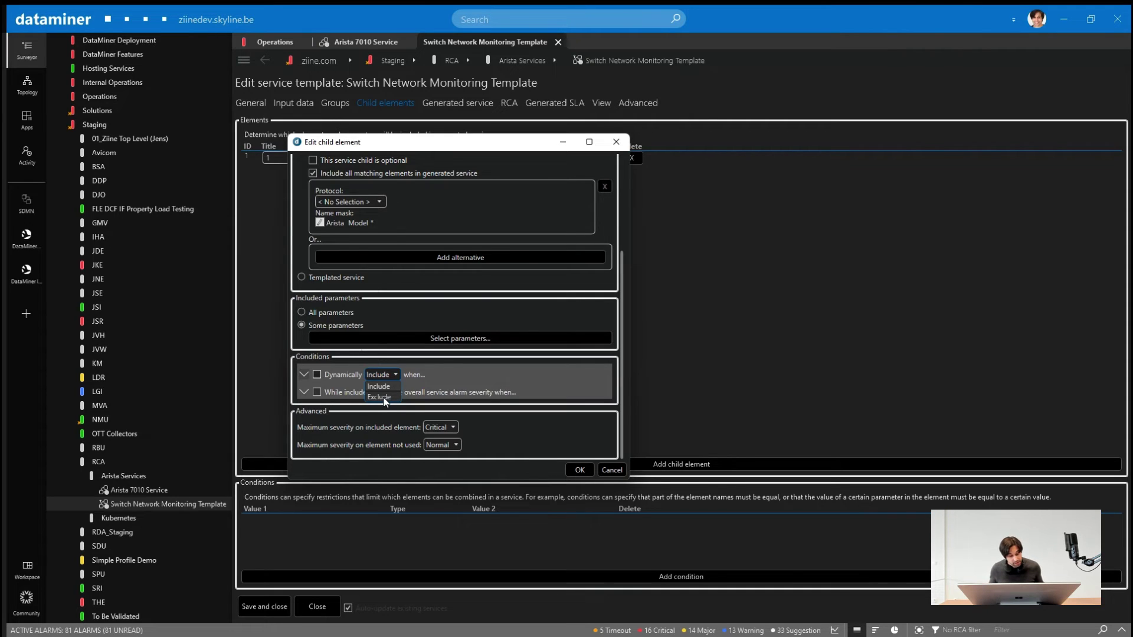
click(388, 319)
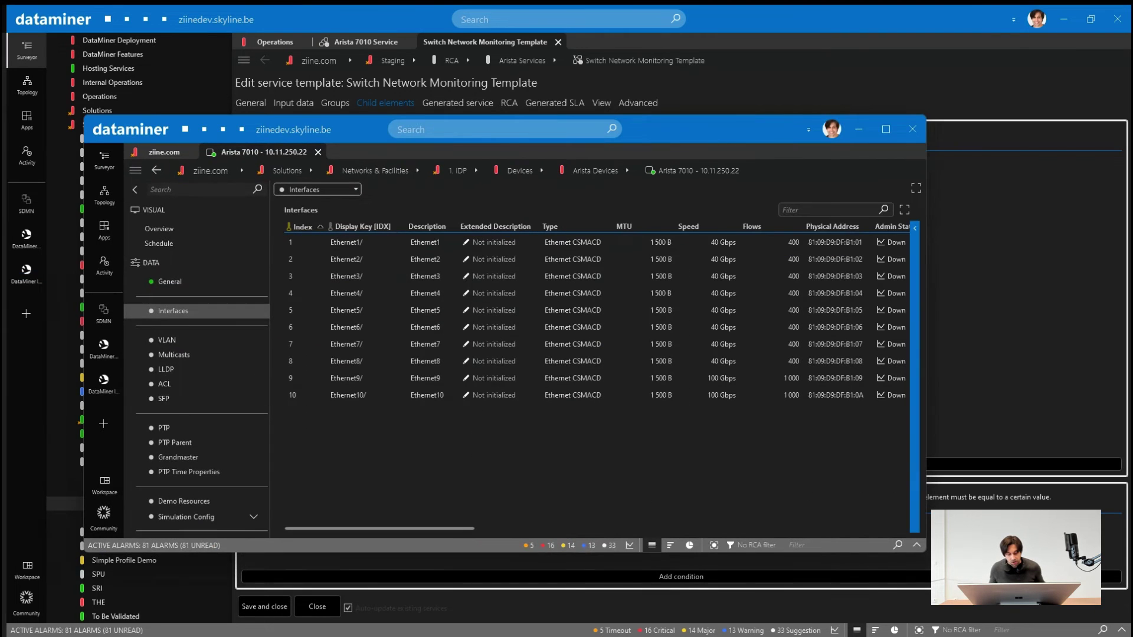
Examine the first Arista 7010 device's general parameters, and close the child element editor without changes
scroll(189, 261, down, 5)
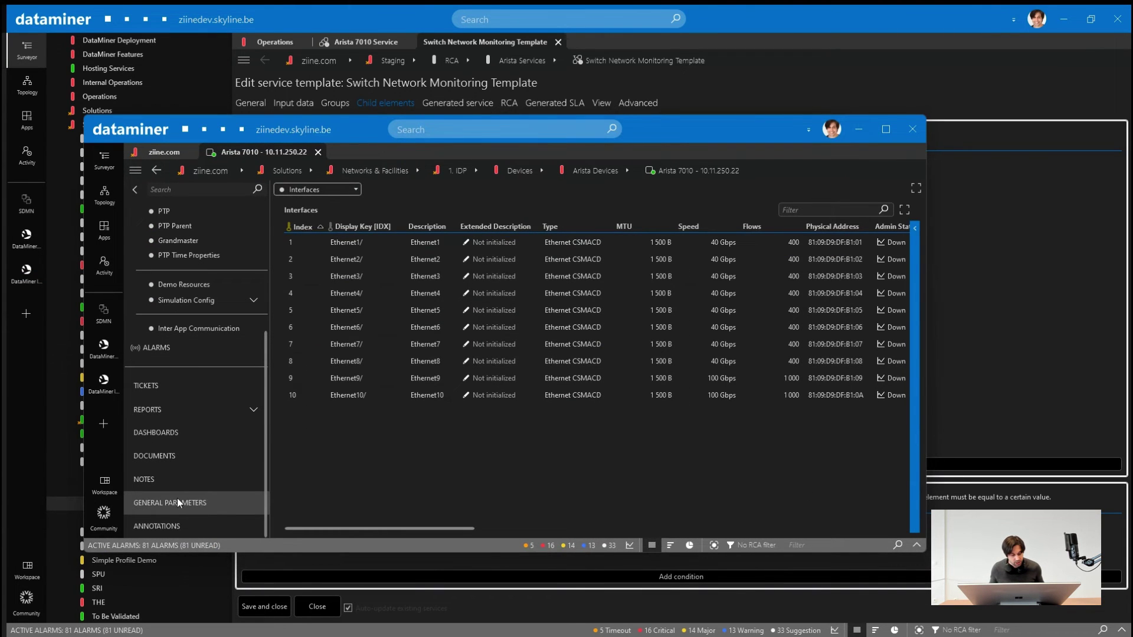
click(176, 502)
scroll(422, 348, down, 2)
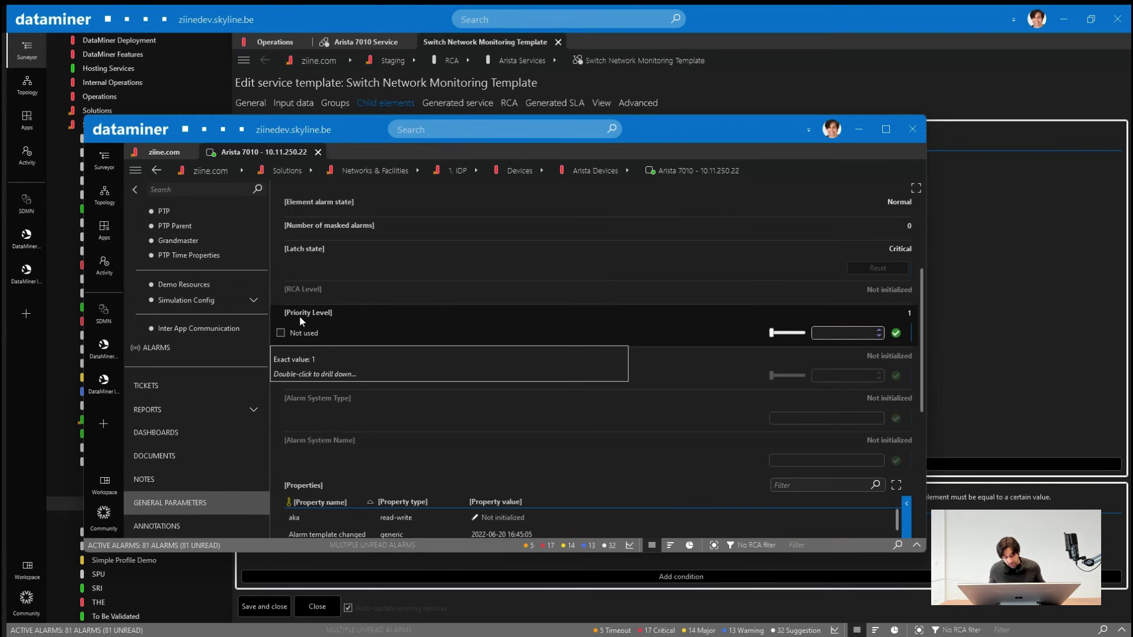
click(857, 128)
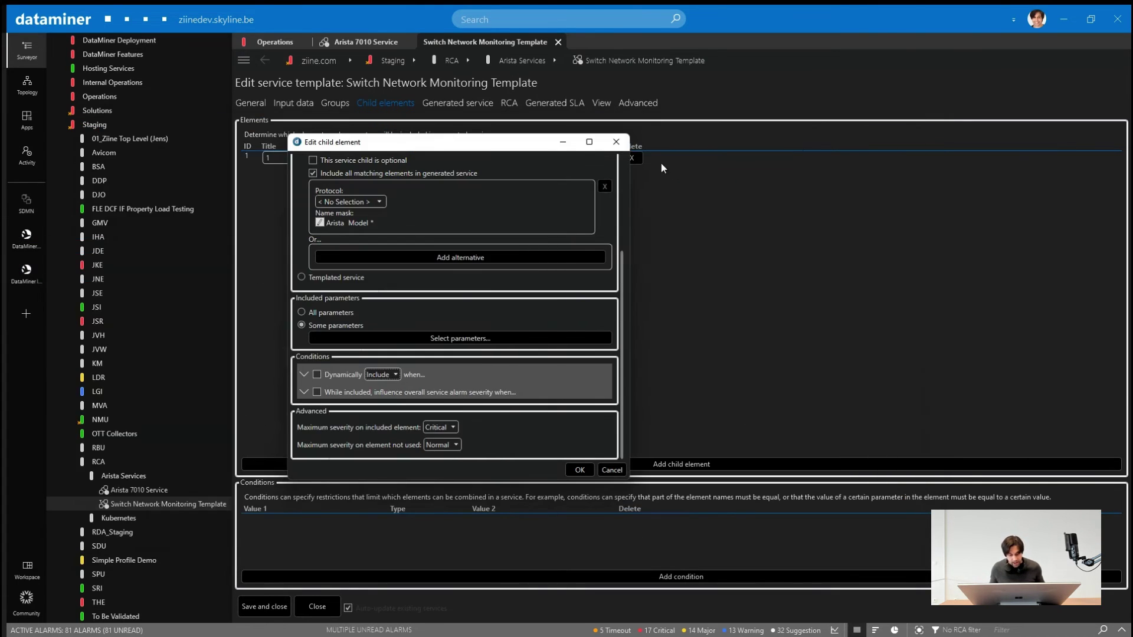
click(616, 142)
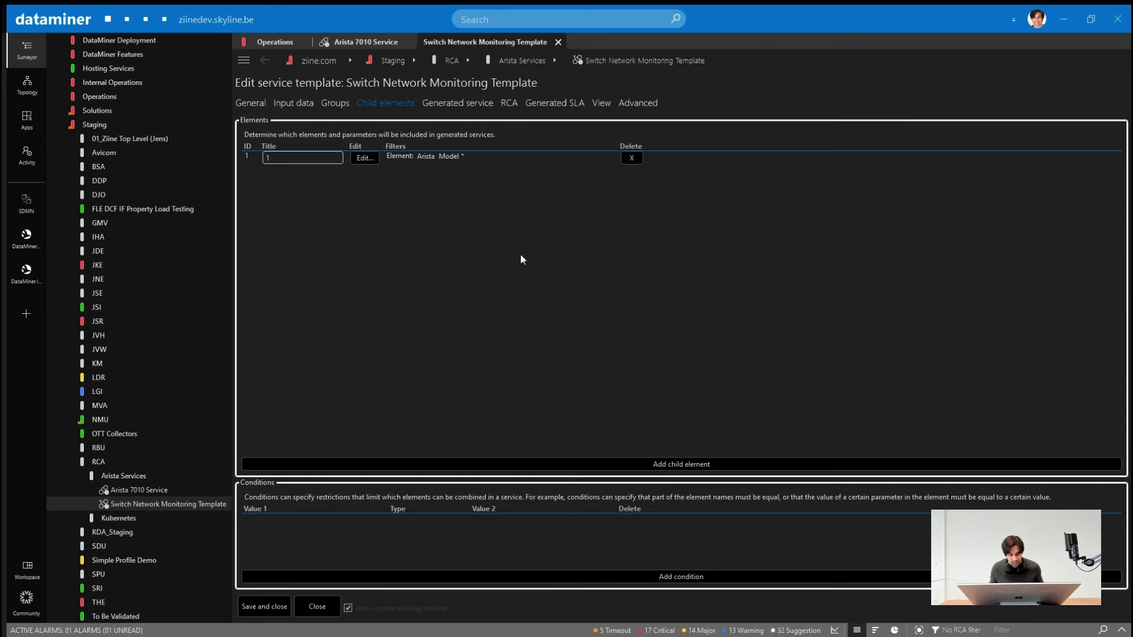
Add a User Input Text entry to the template's input data, named "param_priority:" and titled "Priority"
click(302, 104)
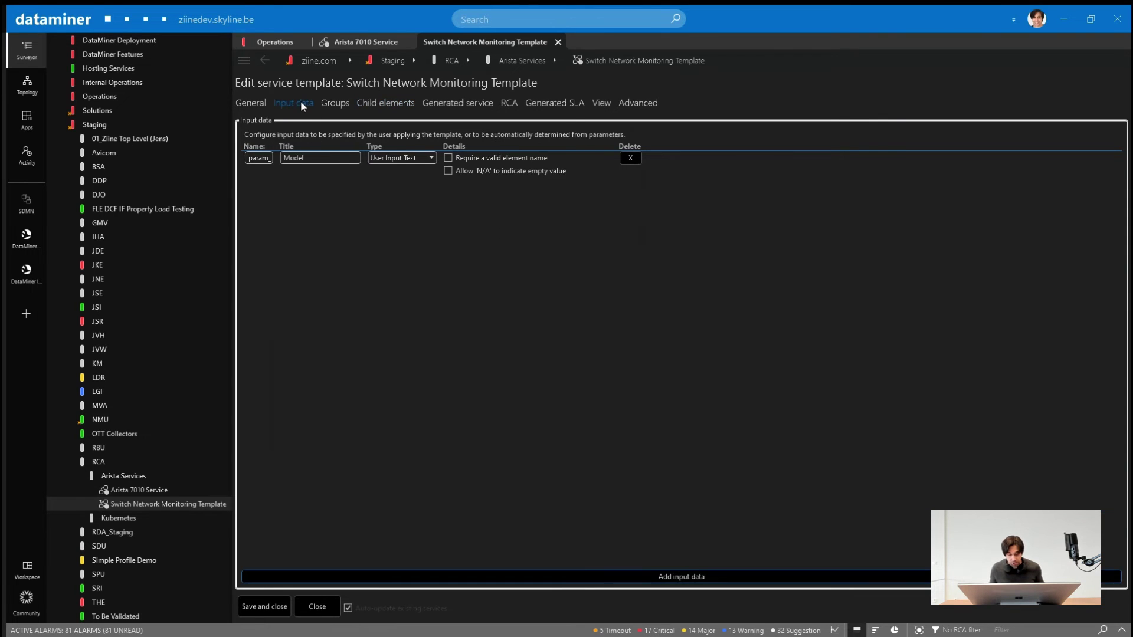
click(603, 578)
click(264, 184)
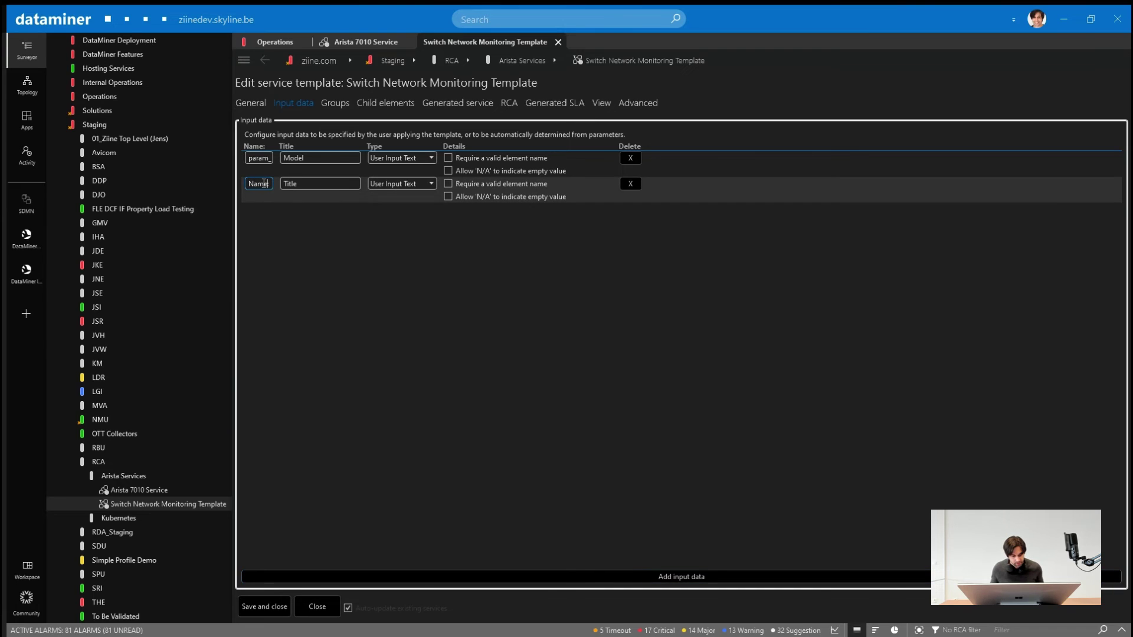
double_click(264, 184)
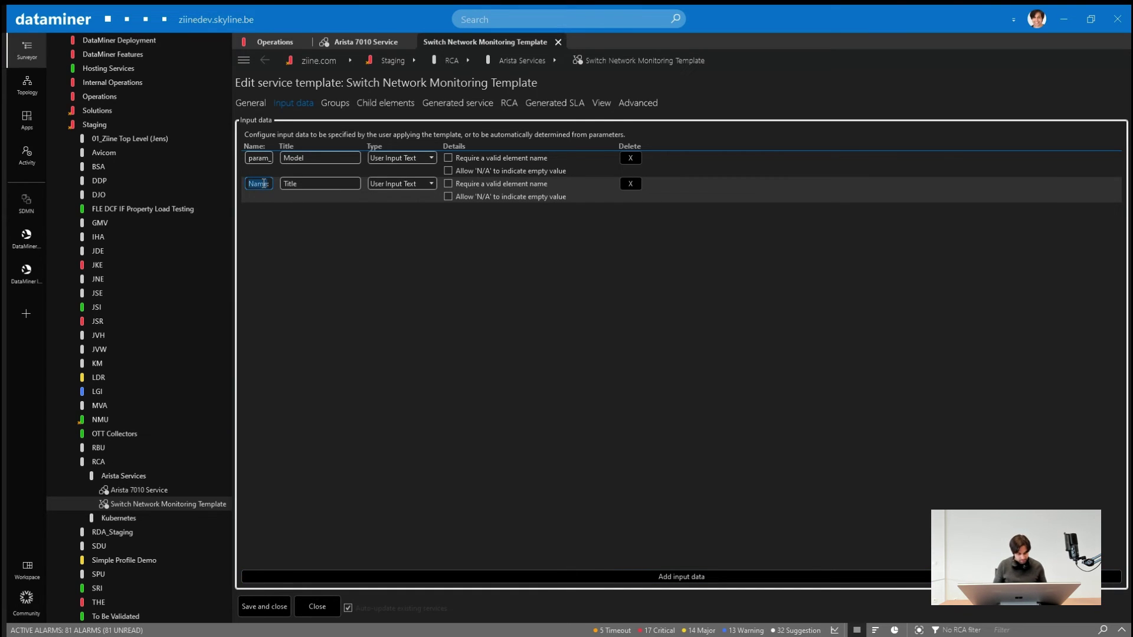
text(param_priority)
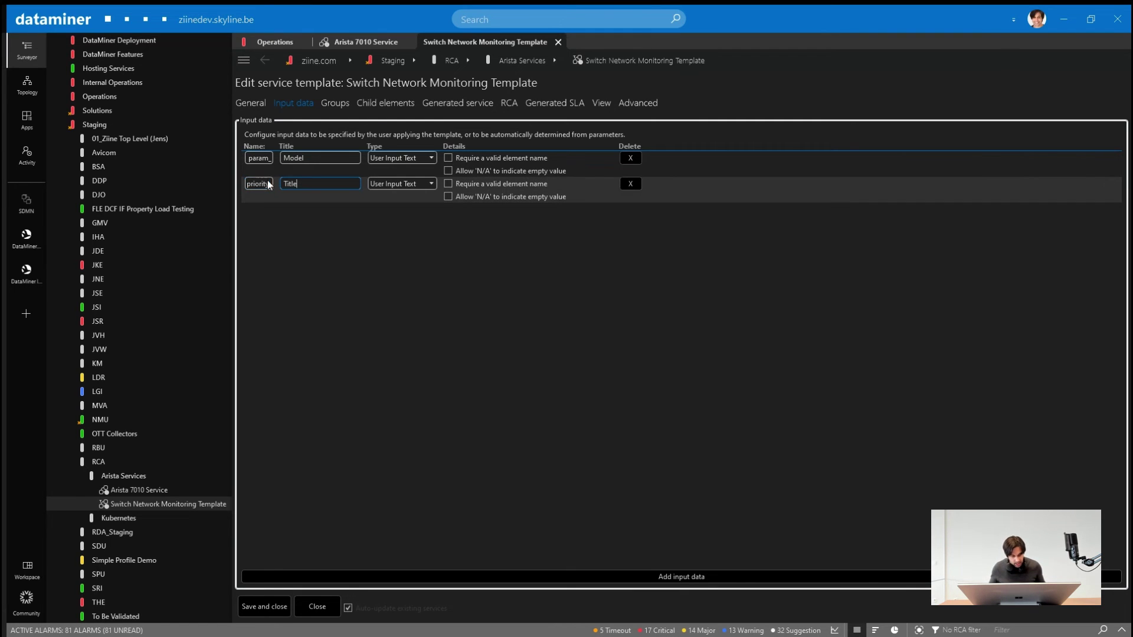
key(Tab)
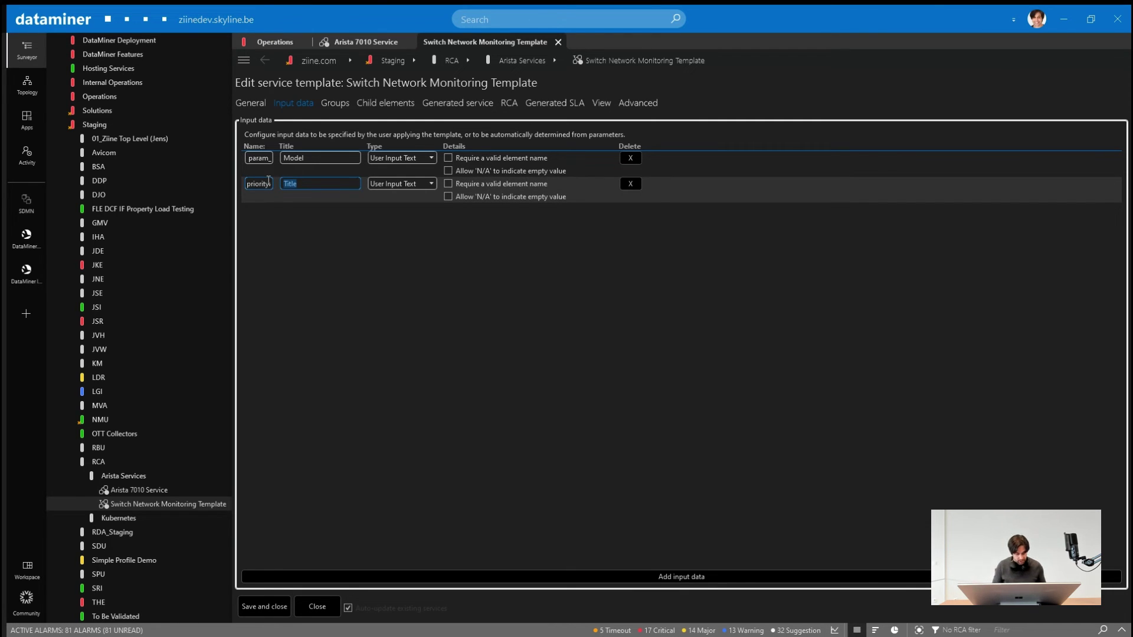
text(Priority)
click(337, 264)
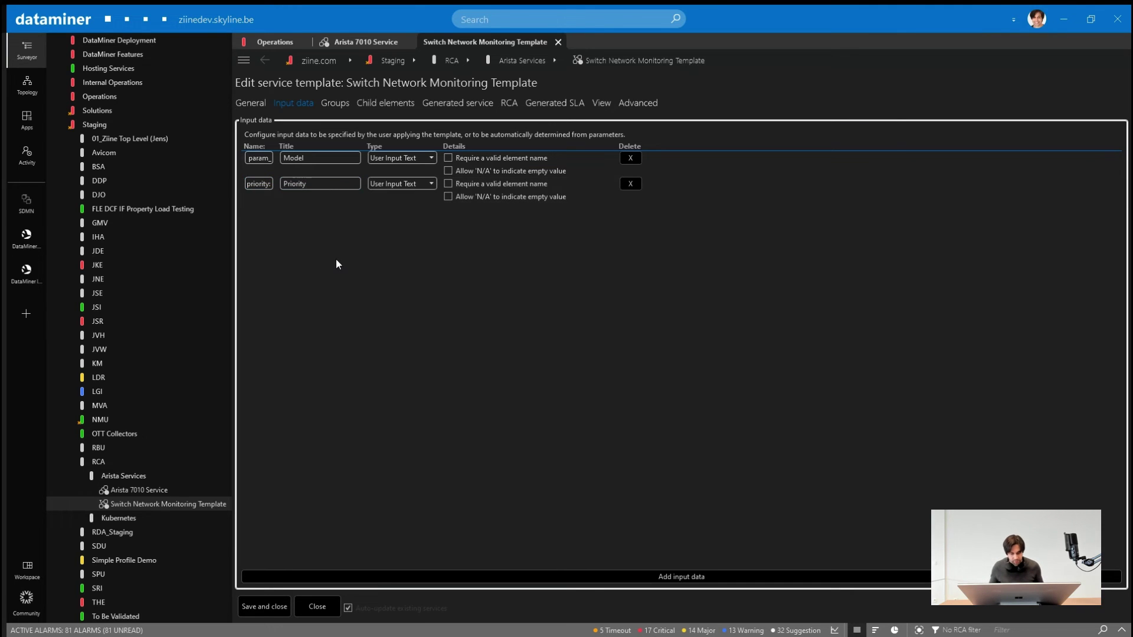
Open child element 1 for editing, enable its dynamic Include condition, and add a trigger to it
click(385, 101)
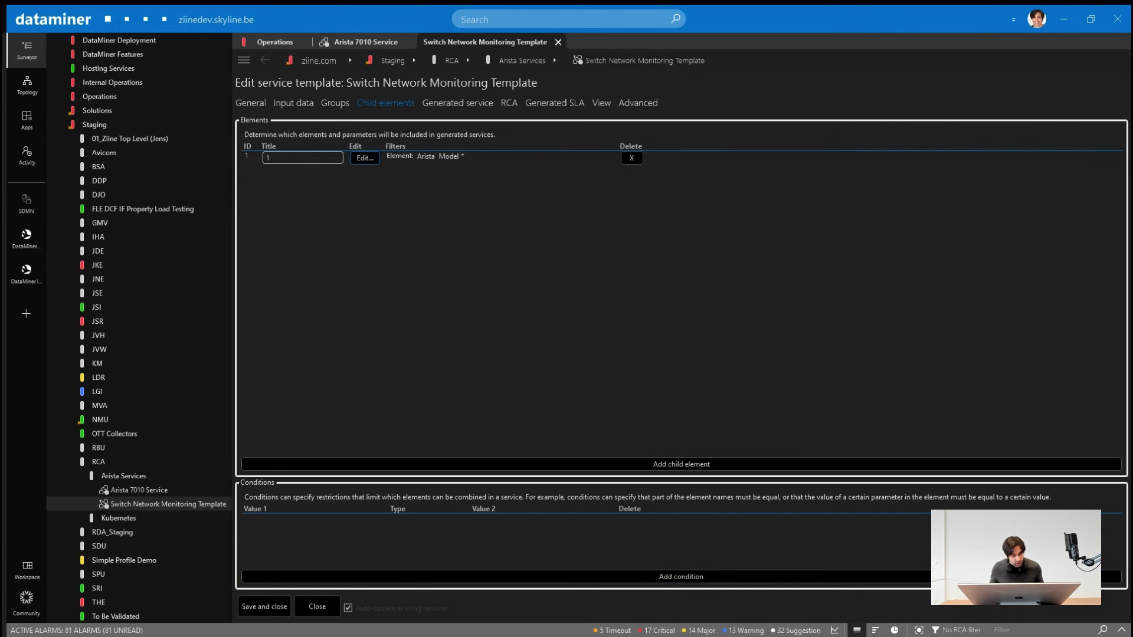
click(364, 157)
scroll(621, 211, down, 2)
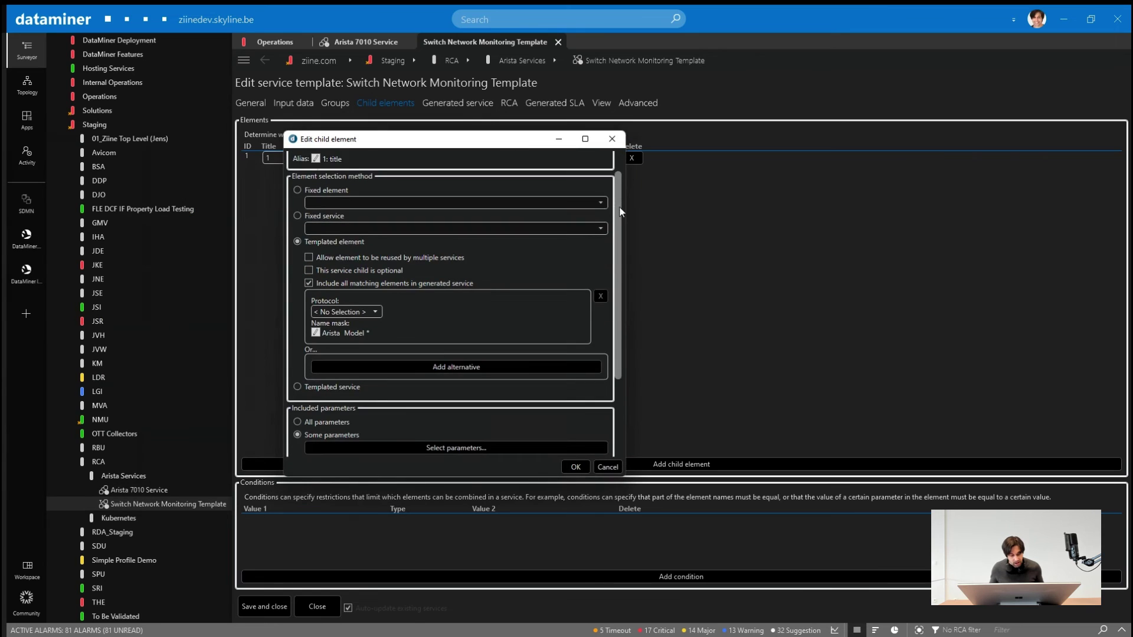
drag(621, 211, 624, 333)
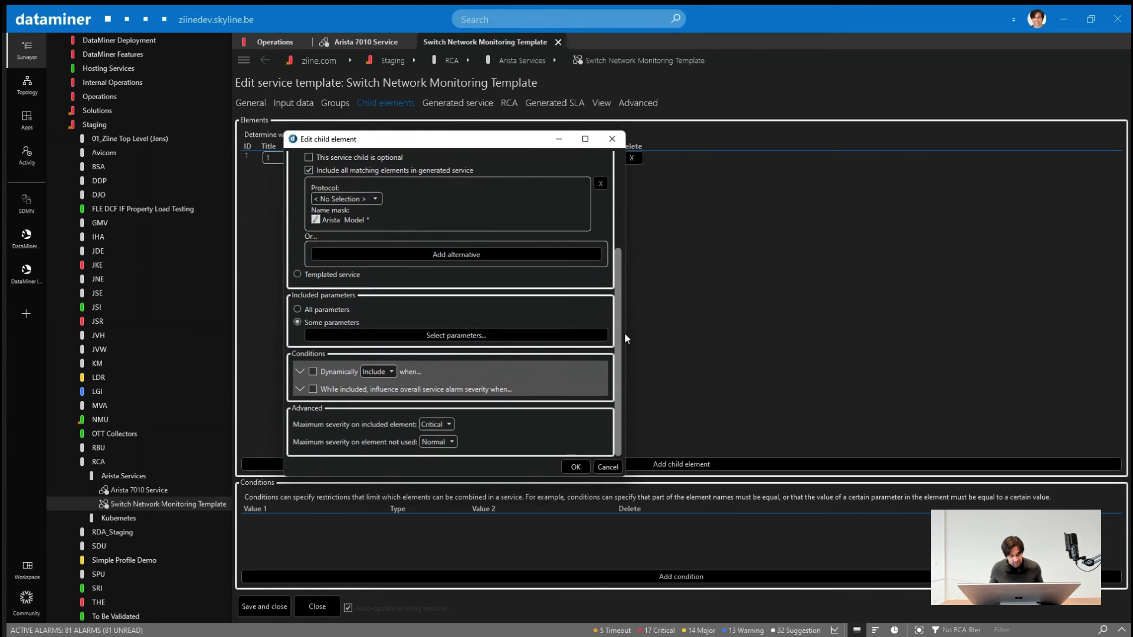
click(312, 371)
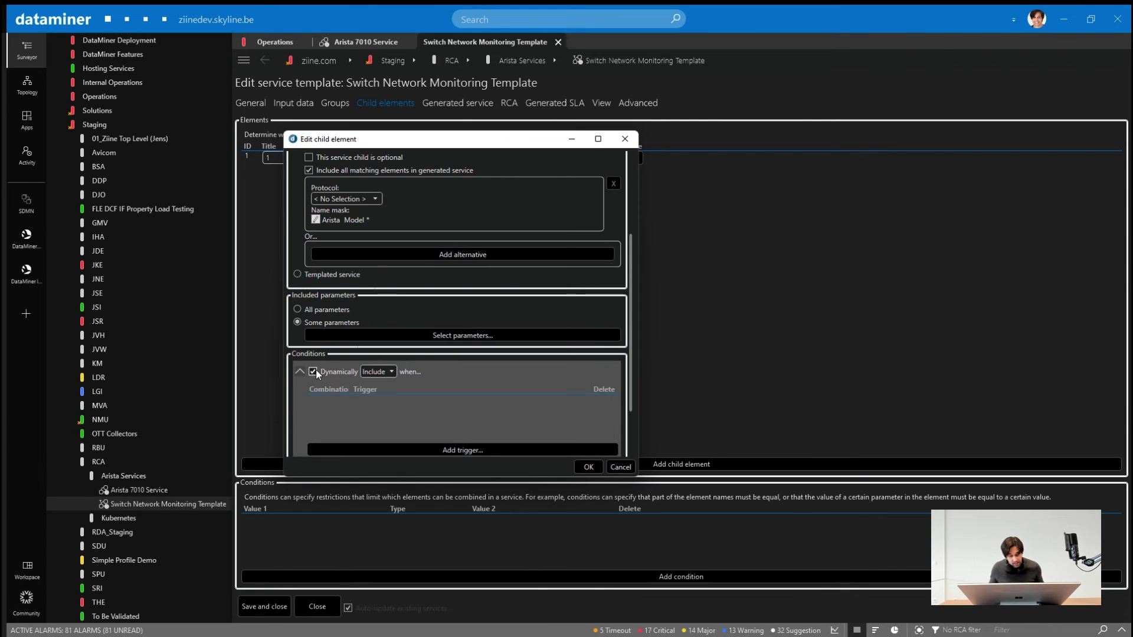
click(470, 452)
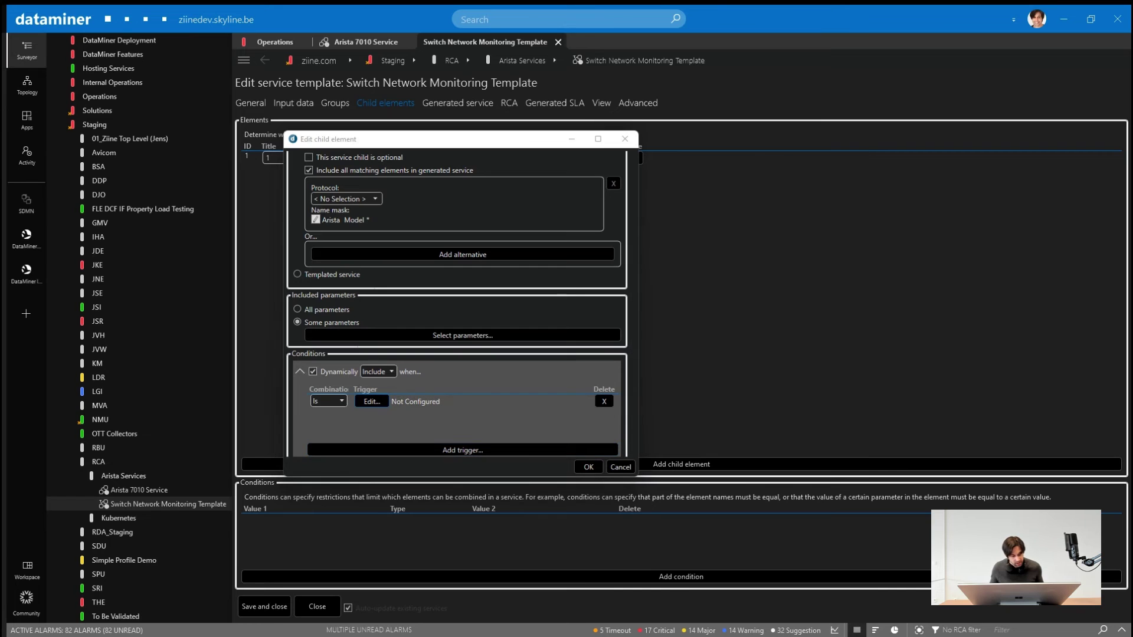
Configure the new trigger to use the Parameter value event type, Template Child: 1 as element, and the parameter name "[Priority Level]"
click(372, 401)
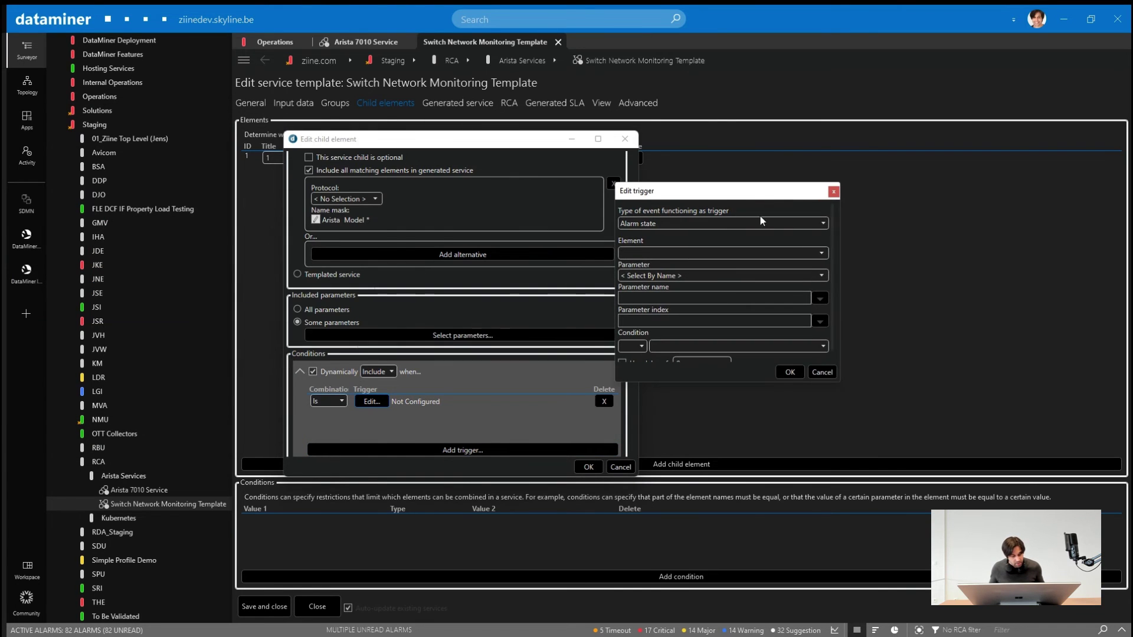
click(759, 222)
click(675, 257)
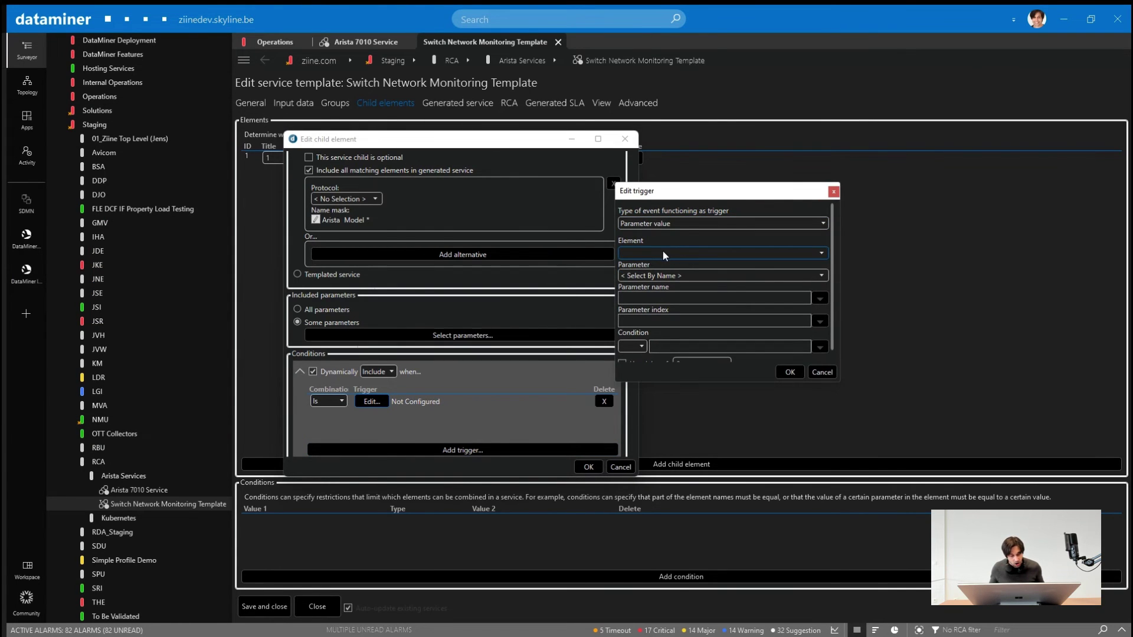
click(663, 251)
click(648, 284)
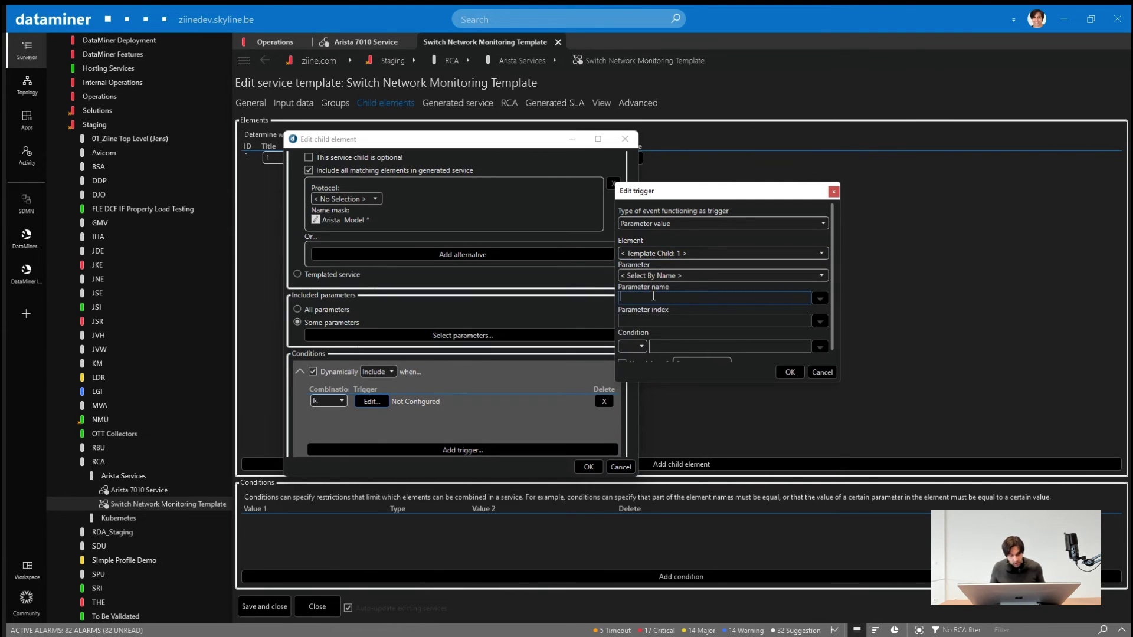
text([P)
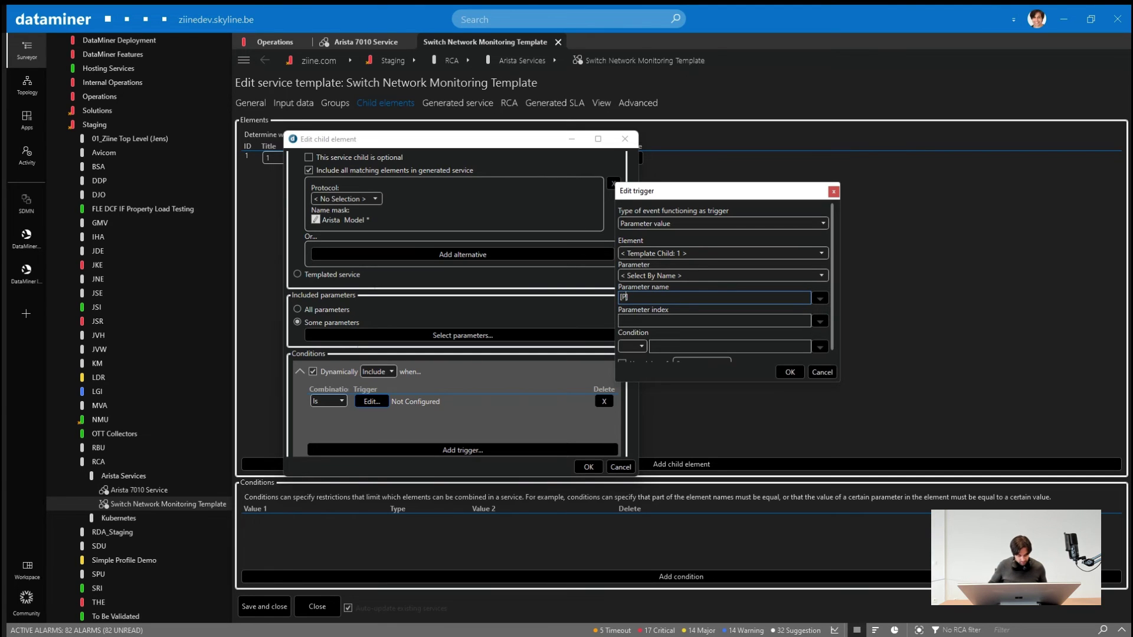
text(riority Level)
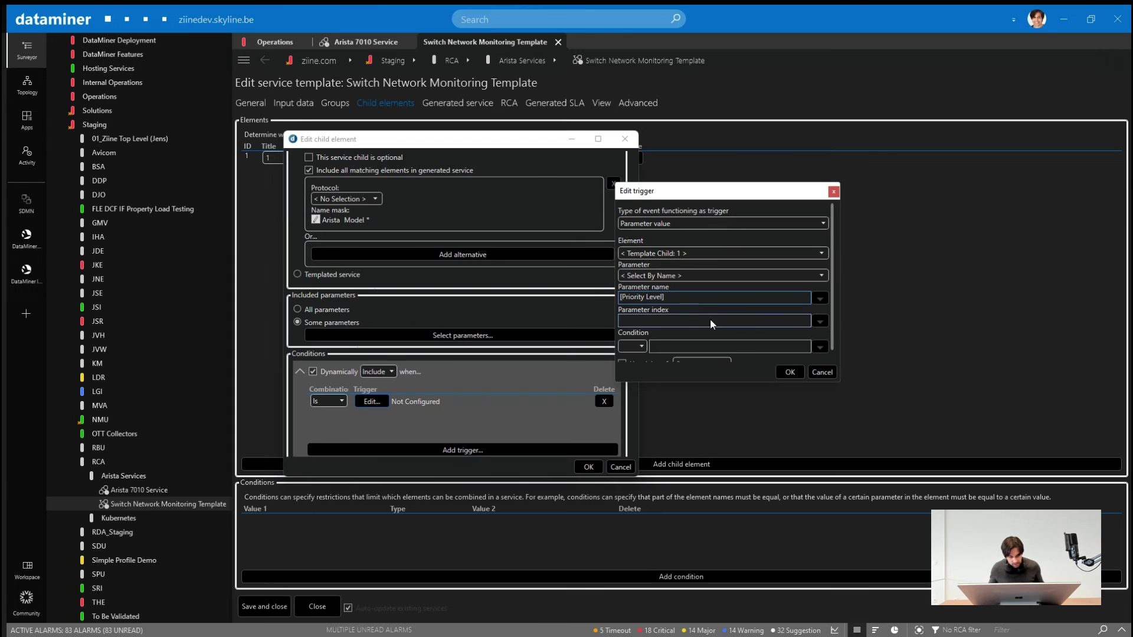
Set the trigger's condition to == the Priority input data, confirm the child element changes, and save the template
scroll(640, 335, down, 1)
click(641, 335)
click(627, 368)
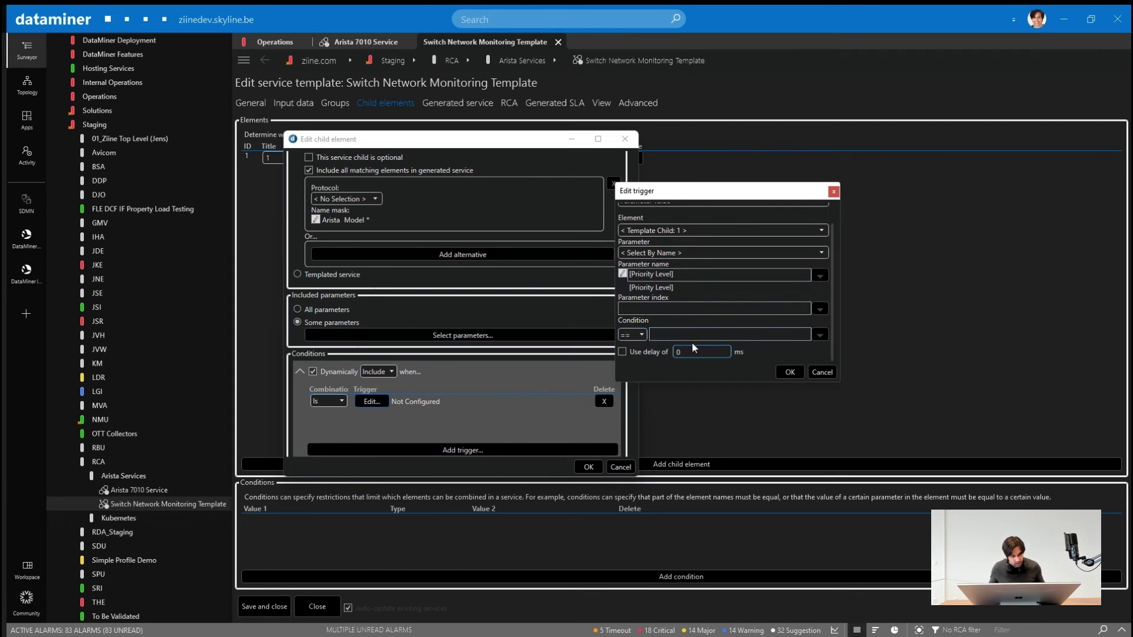
click(820, 335)
mouse_move(833, 353)
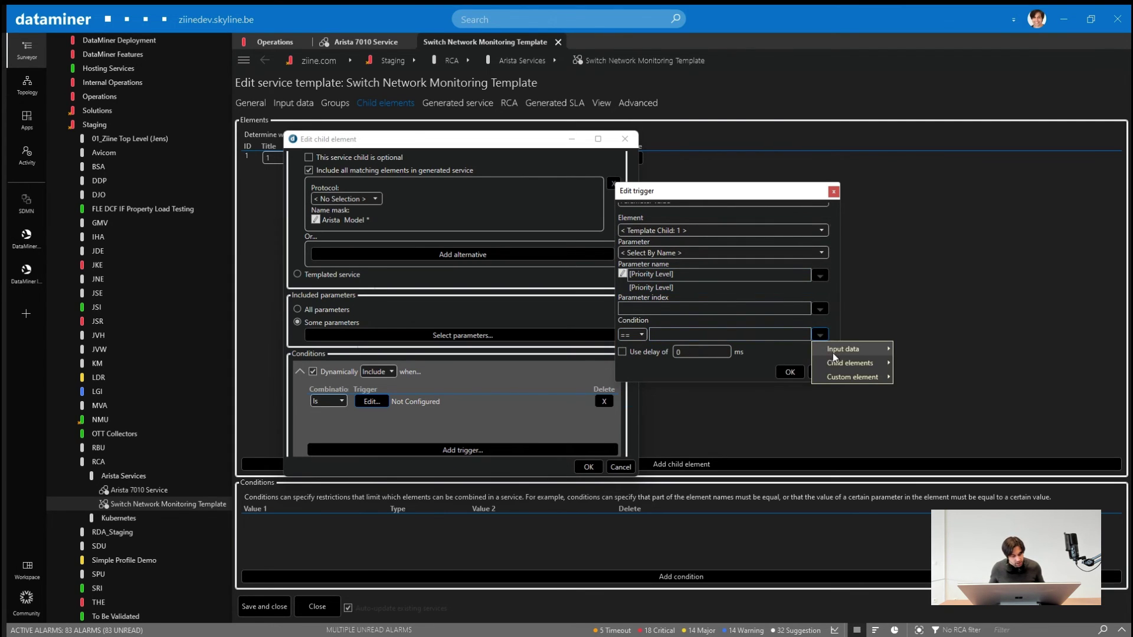
click(918, 365)
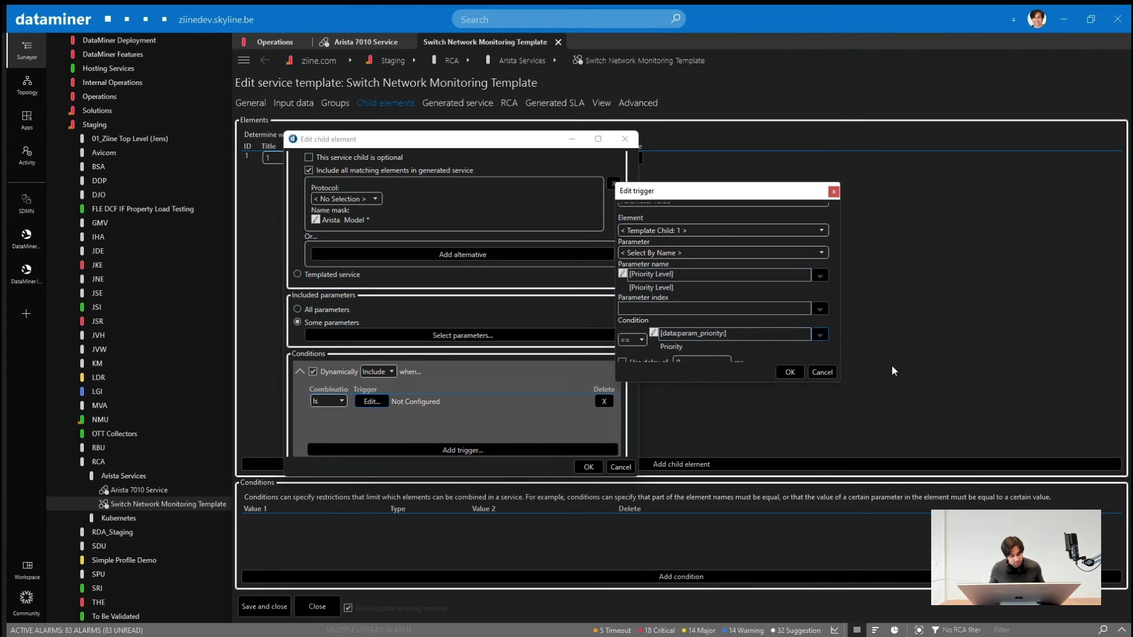
click(789, 371)
click(590, 468)
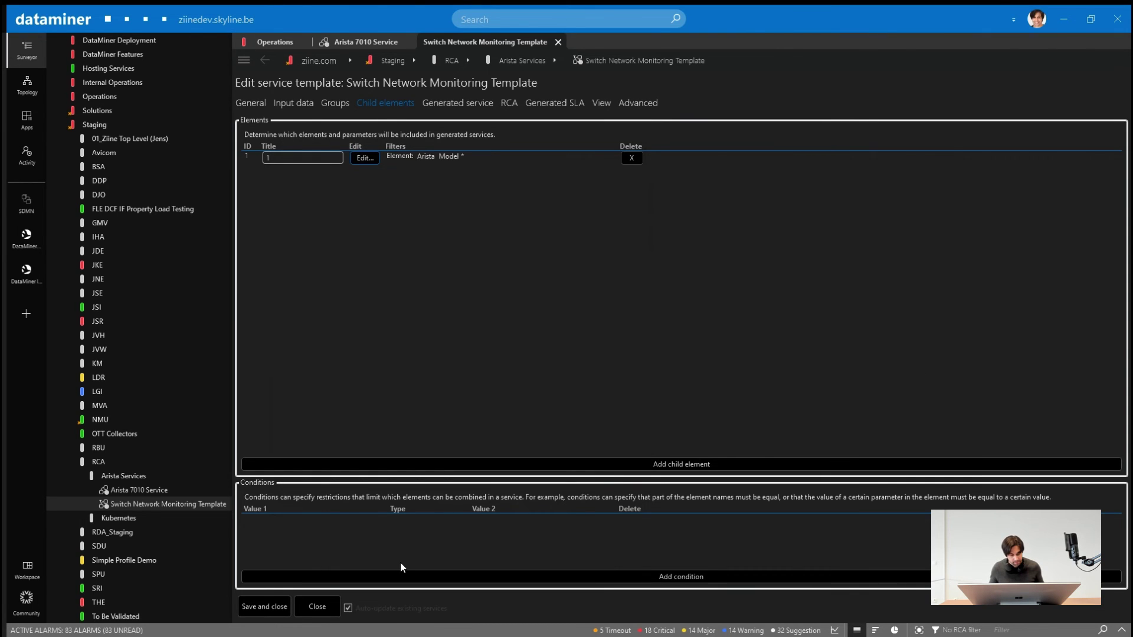
click(263, 607)
Apply the Switch Network Monitoring Template with Model 7050 and Priority 1
right_click(143, 504)
click(163, 417)
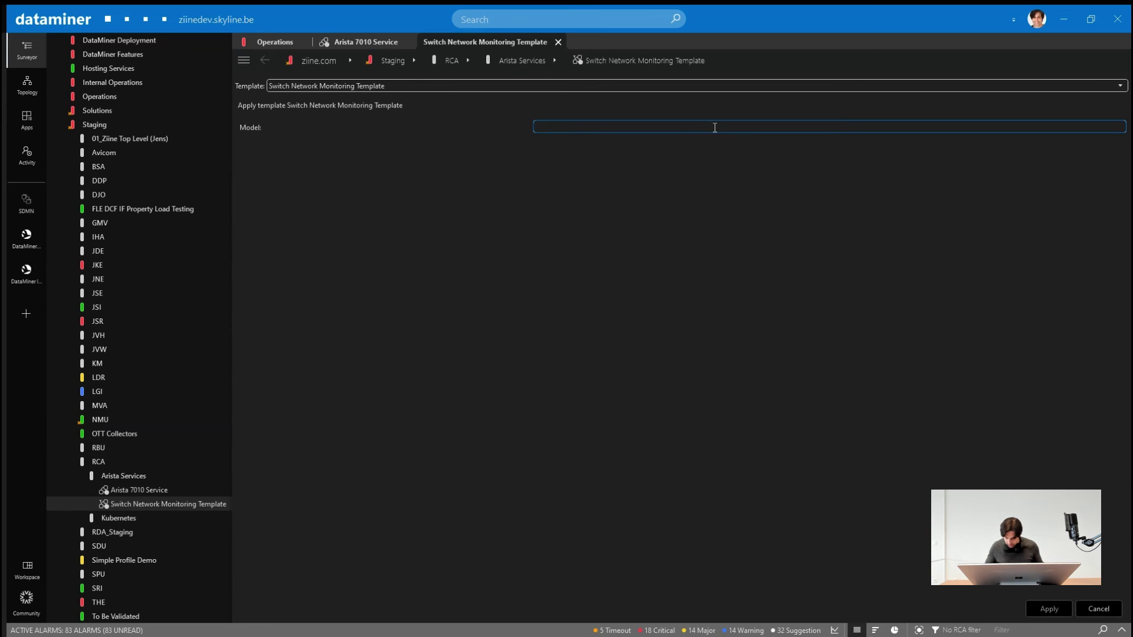
click(715, 127)
text(7050)
key(Return)
click(683, 143)
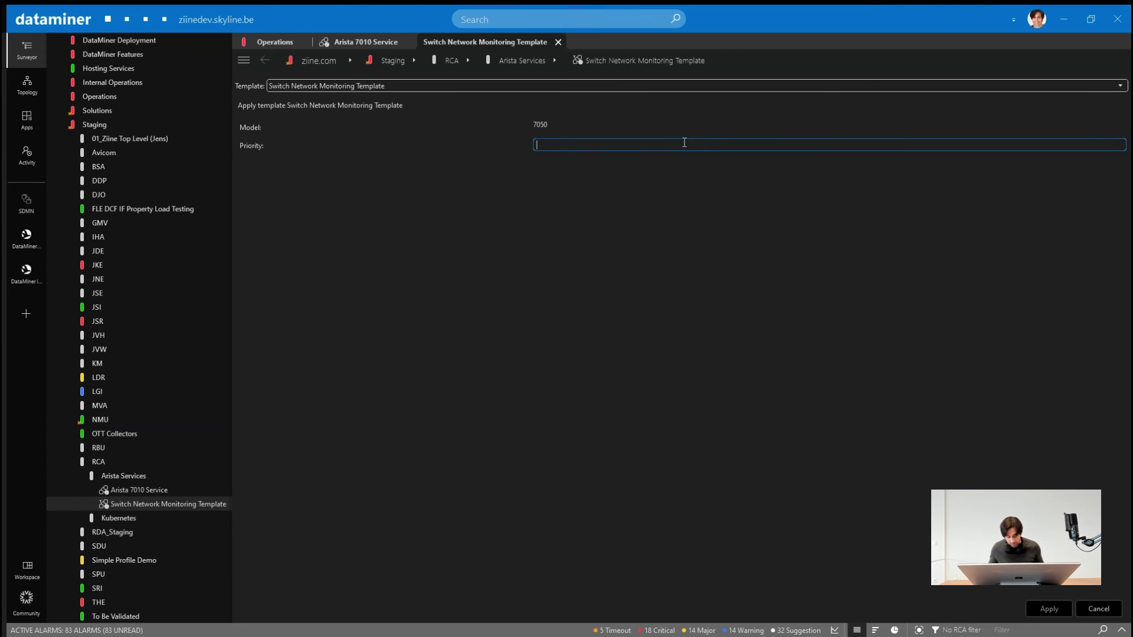
text(1)
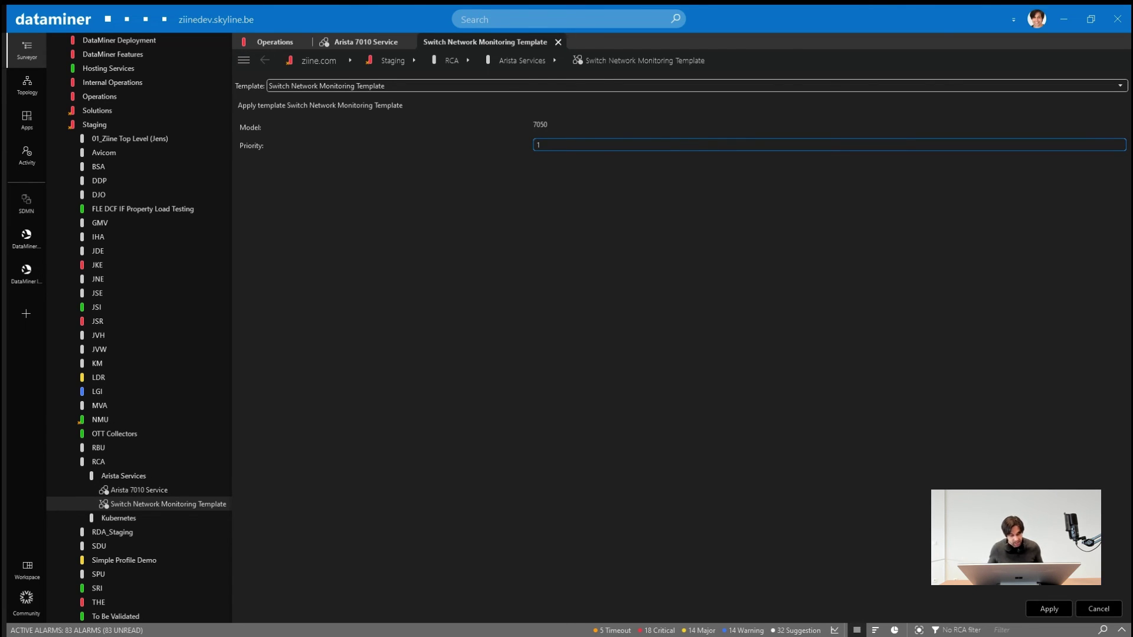
key(Return)
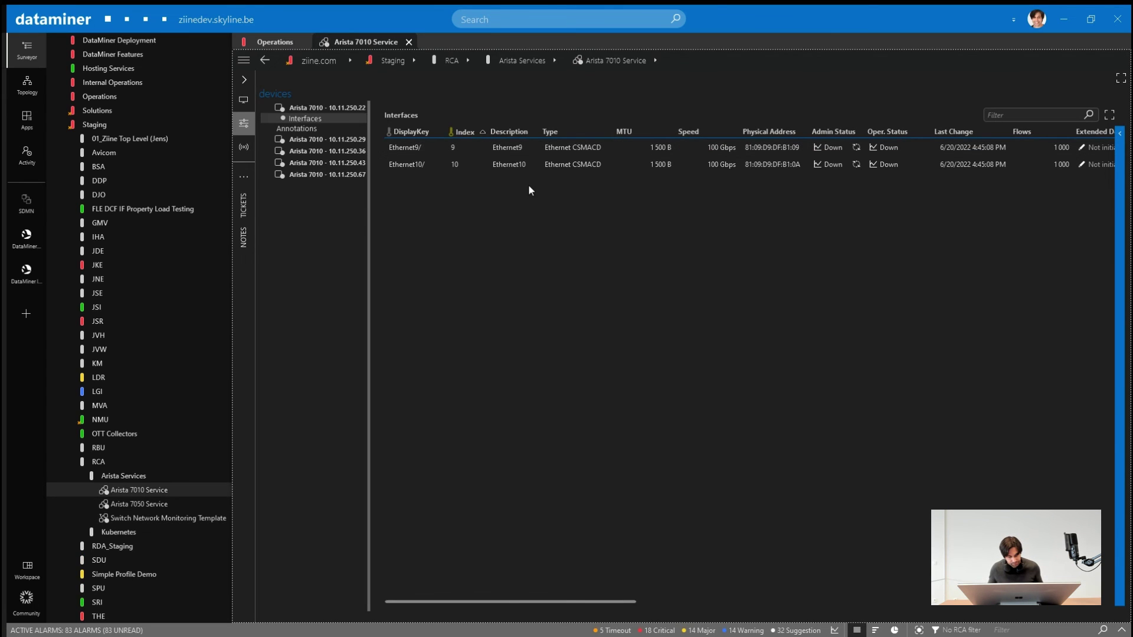
Open the Arista 7050 Service and view the interfaces of the 10.11.250.32 and 10.11.250.25 devices
click(104, 505)
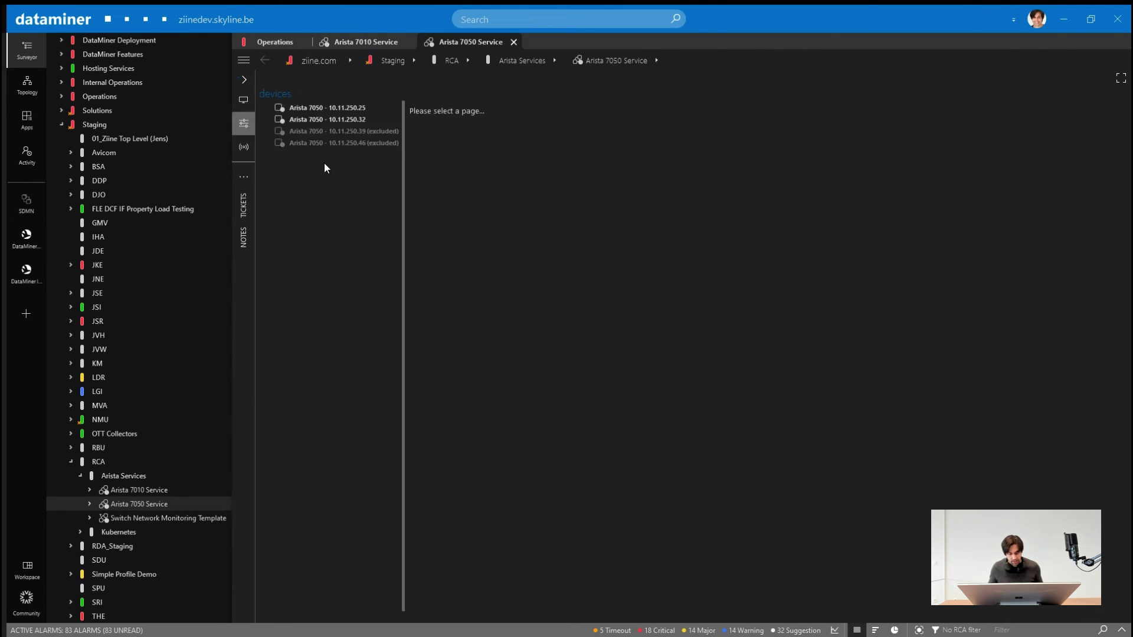
click(265, 120)
click(305, 130)
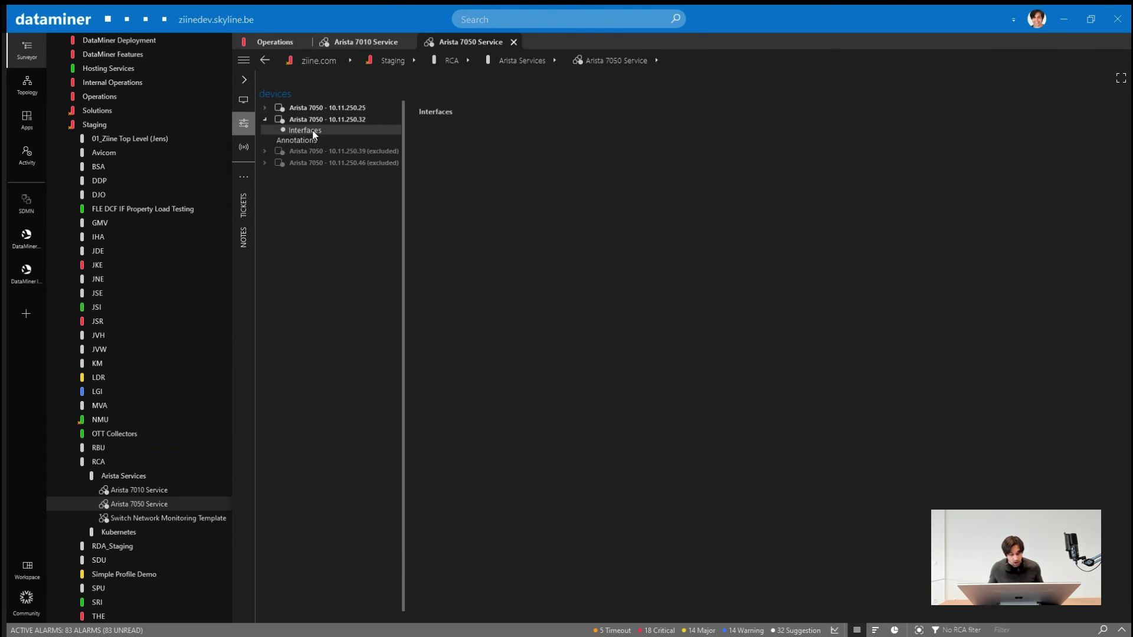
click(265, 107)
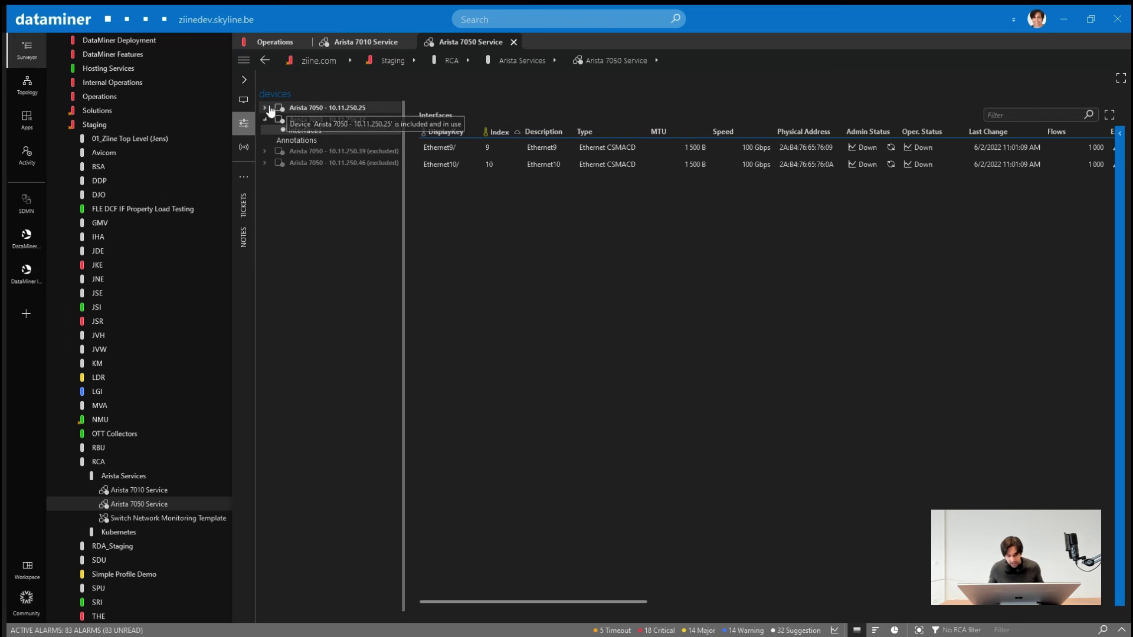
click(303, 119)
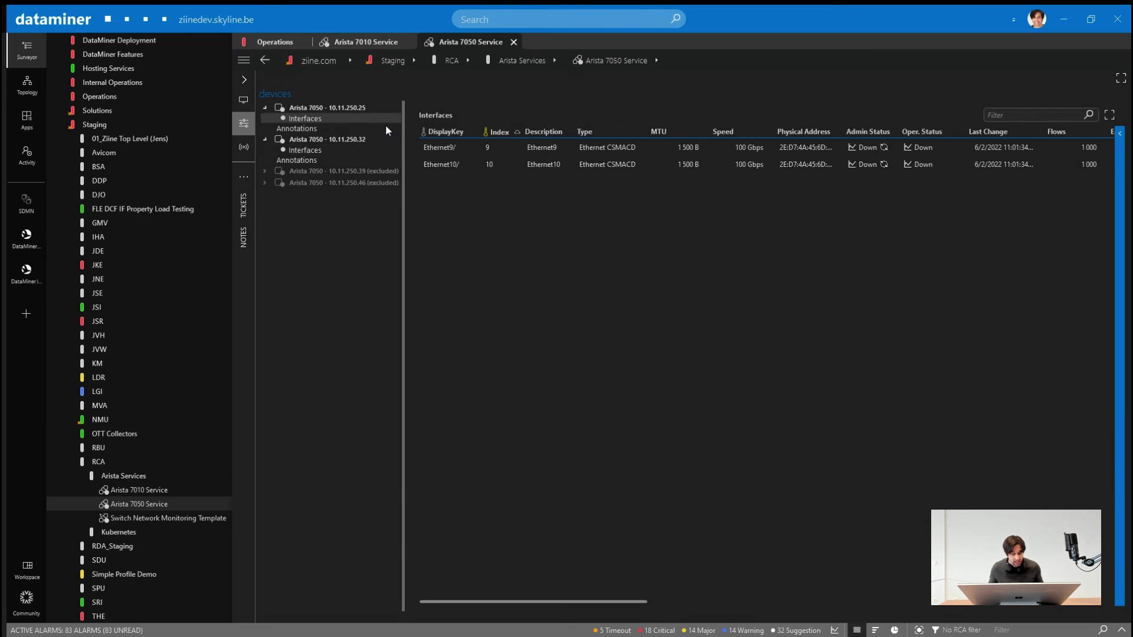